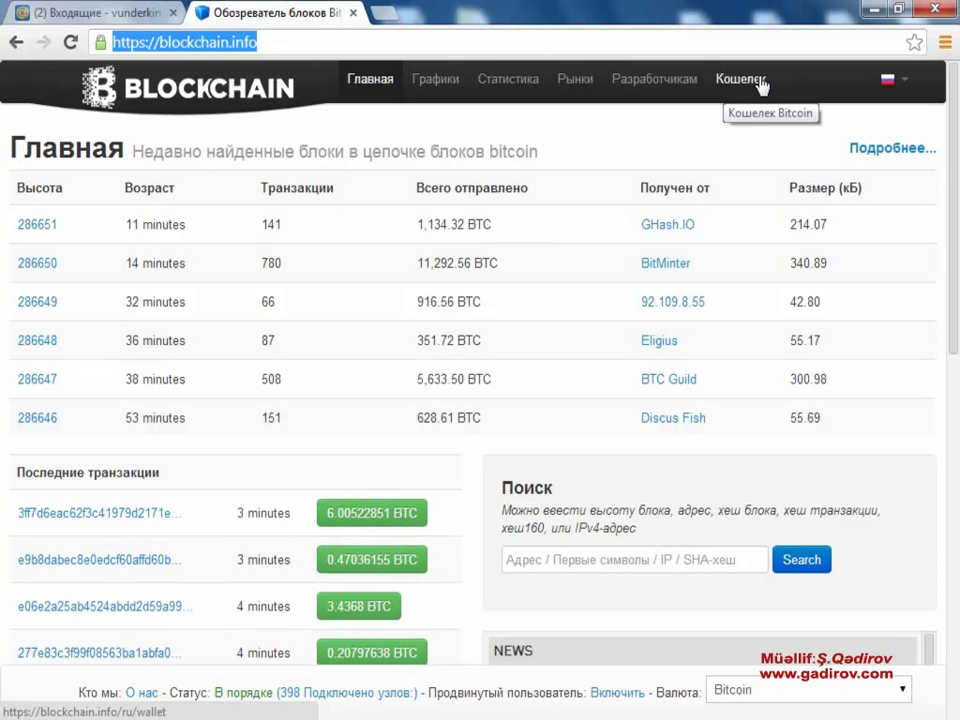
Go to the Кошелек section and start a new wallet with Создать новый кошелек
click(725, 88)
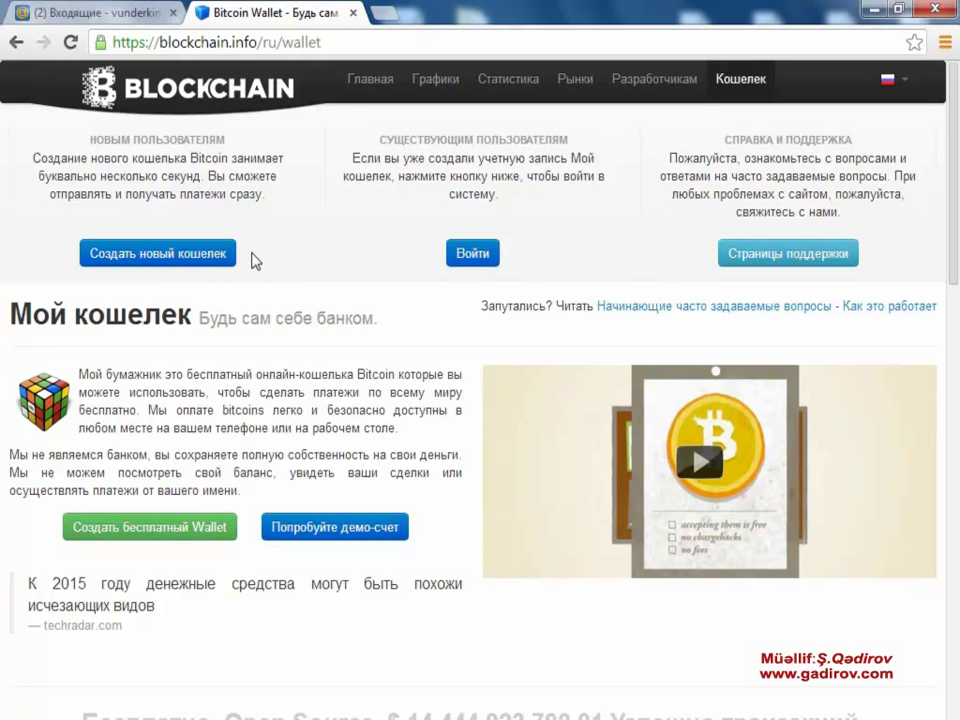
click(188, 258)
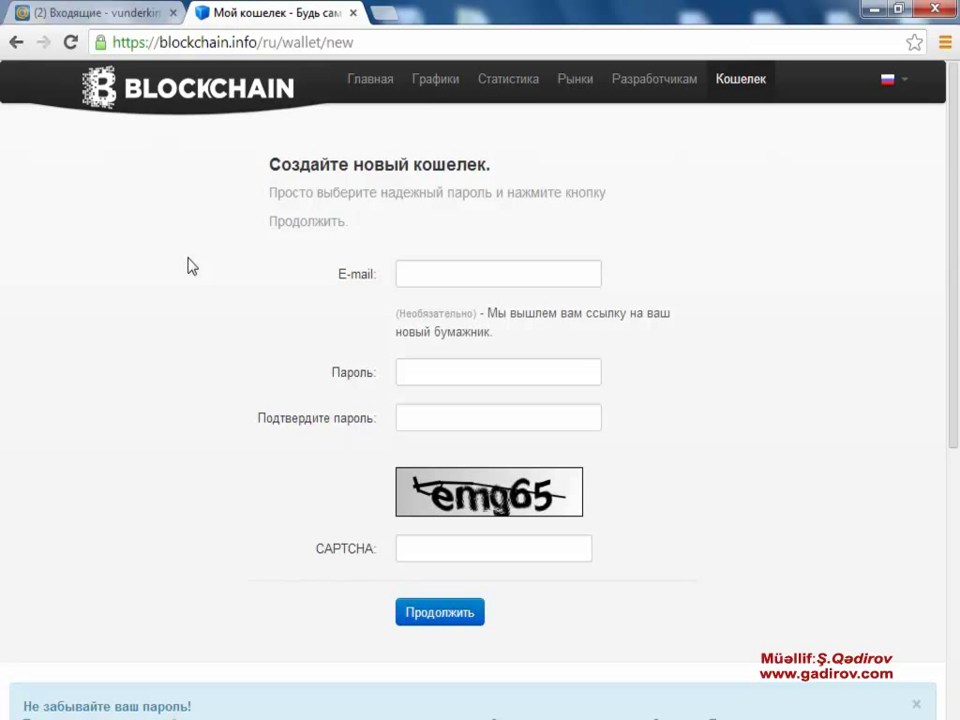
Create an empty text document on the desktop named bitcoin
click(872, 12)
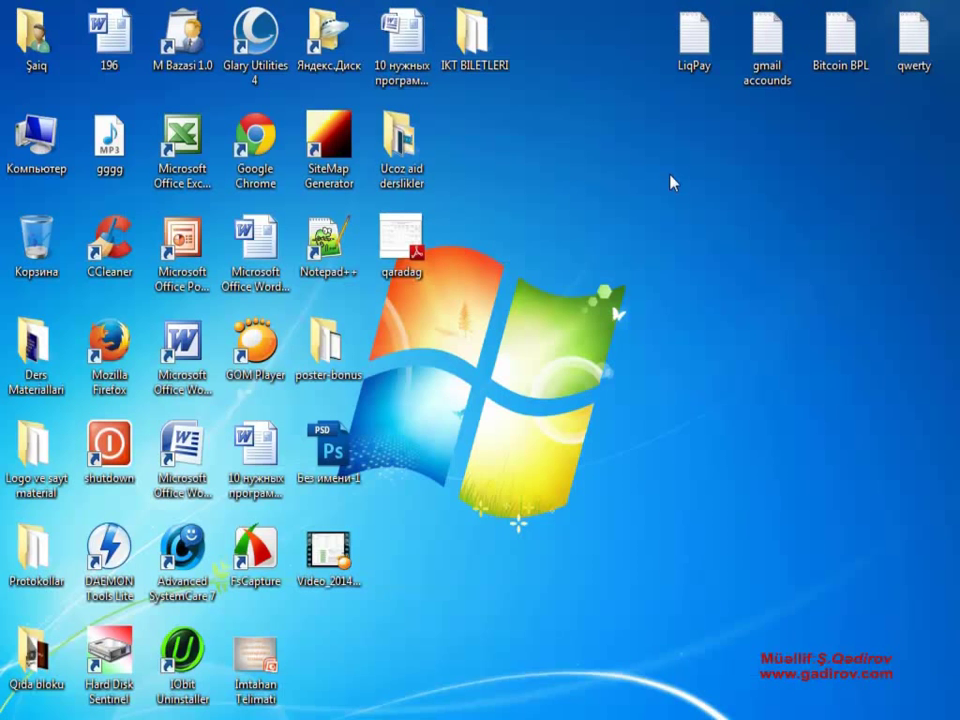
right_click(580, 262)
mouse_move(622, 495)
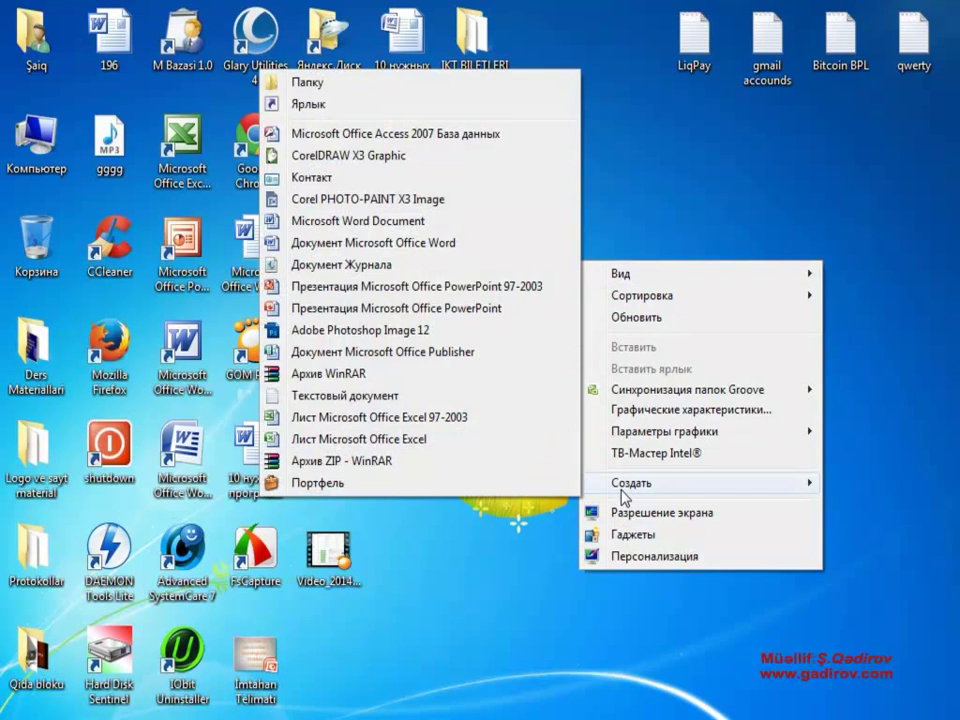
click(386, 396)
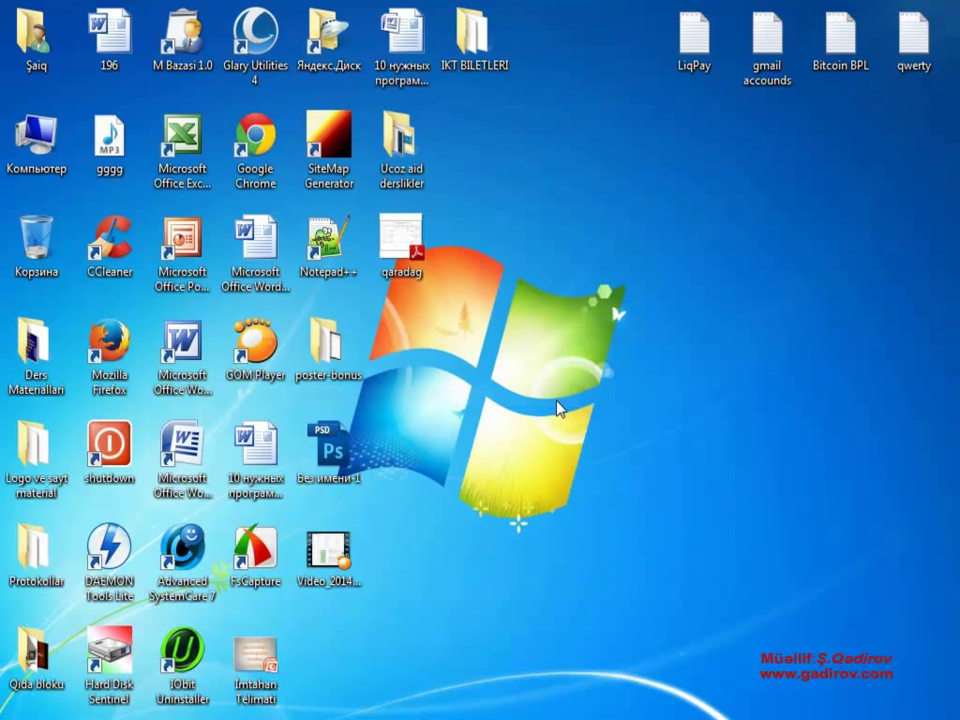
text(bitcop)
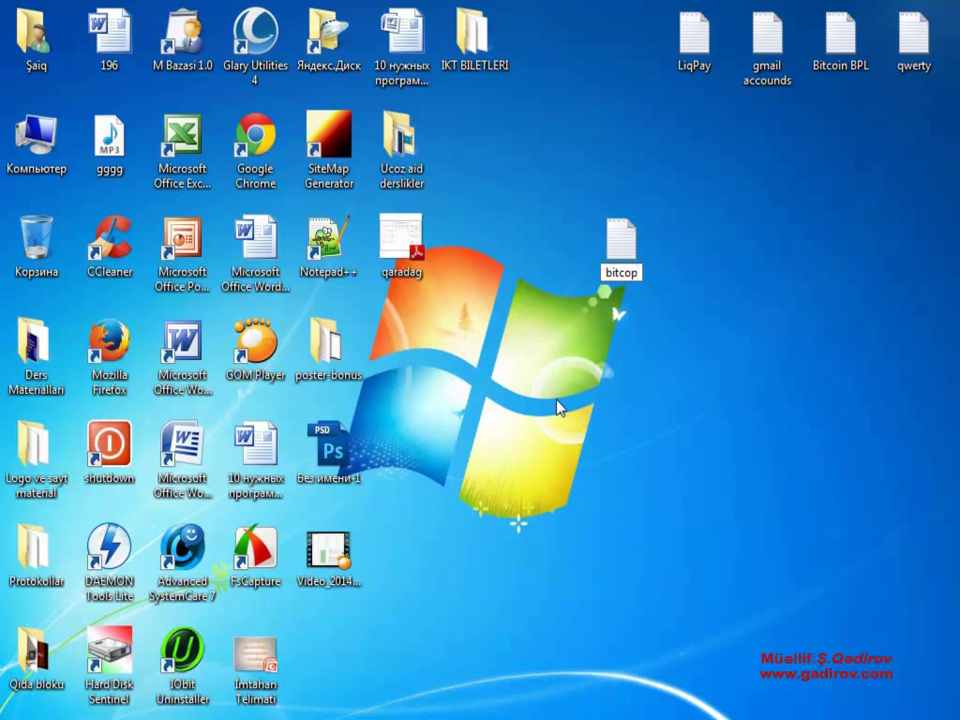
key(BackSpace)
text(in)
key(Return)
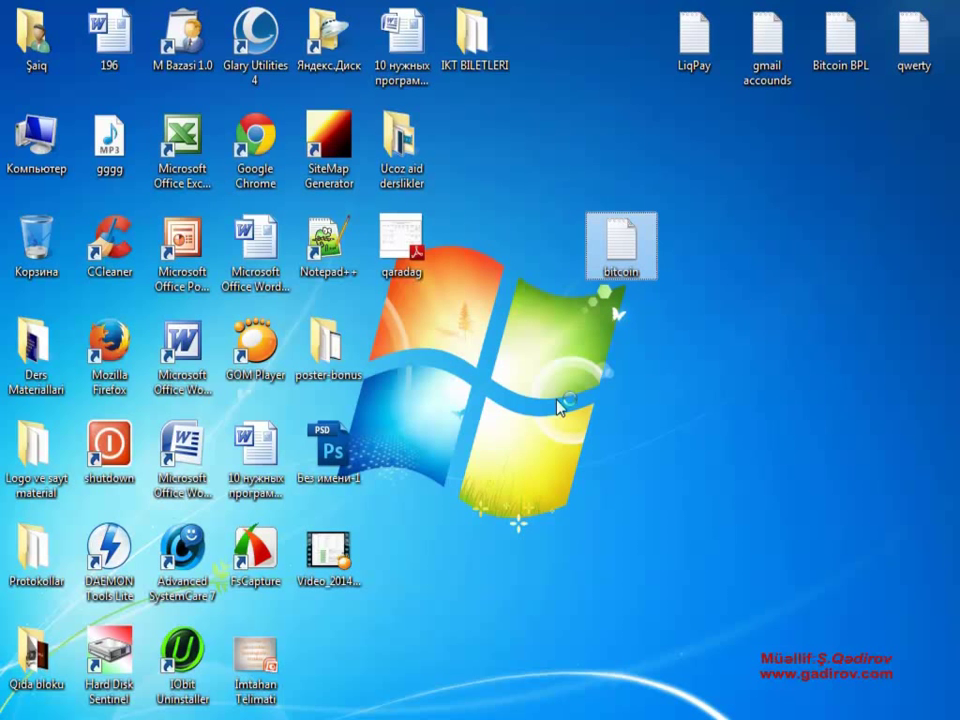
Open bitcoin in Notepad, minimise it, and bring the wallet form back
key(Return)
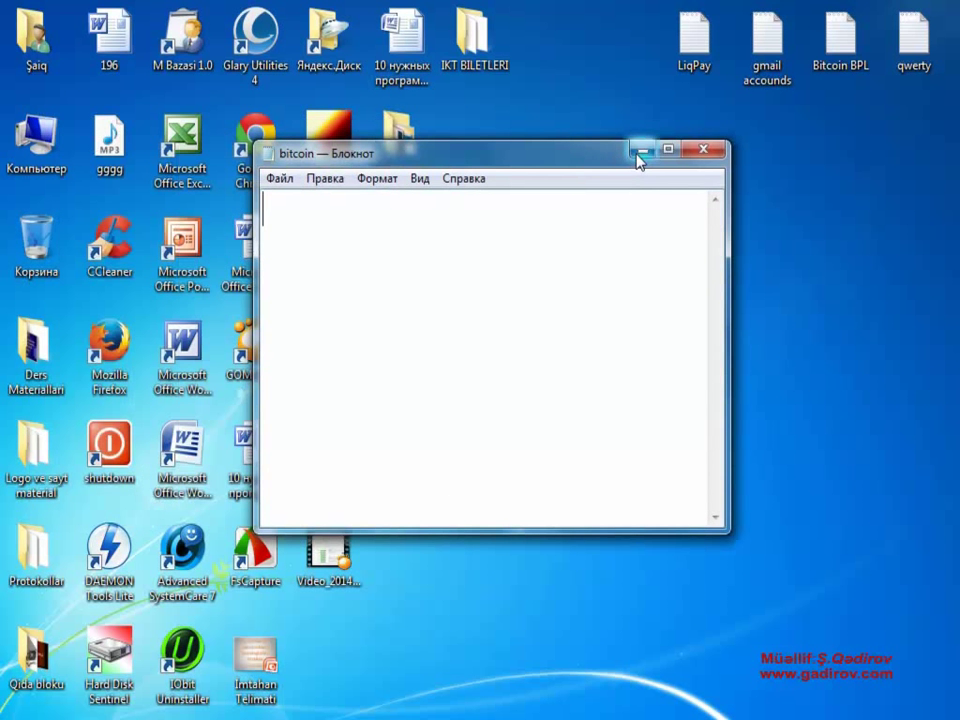
click(640, 152)
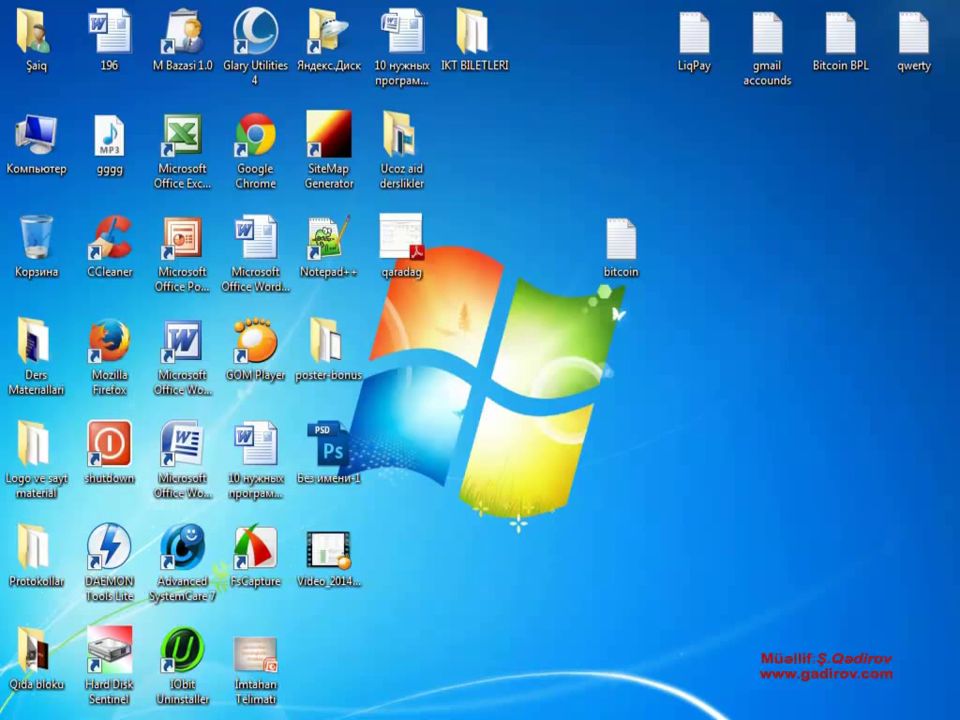
click(193, 617)
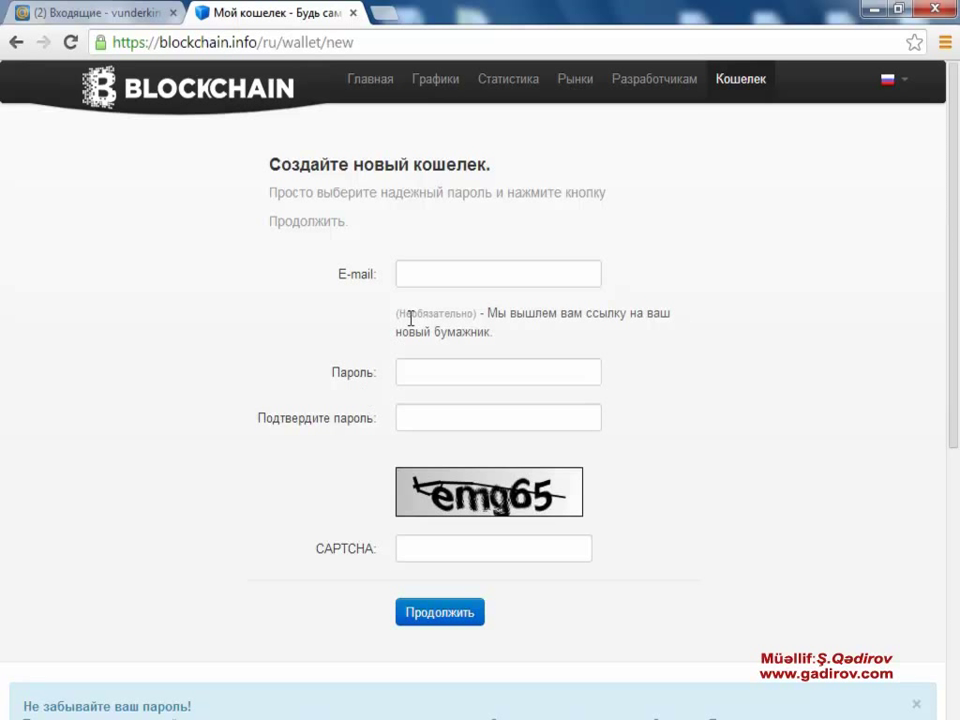
Enter the account's e-mail address in the new-wallet E-mail field
click(431, 277)
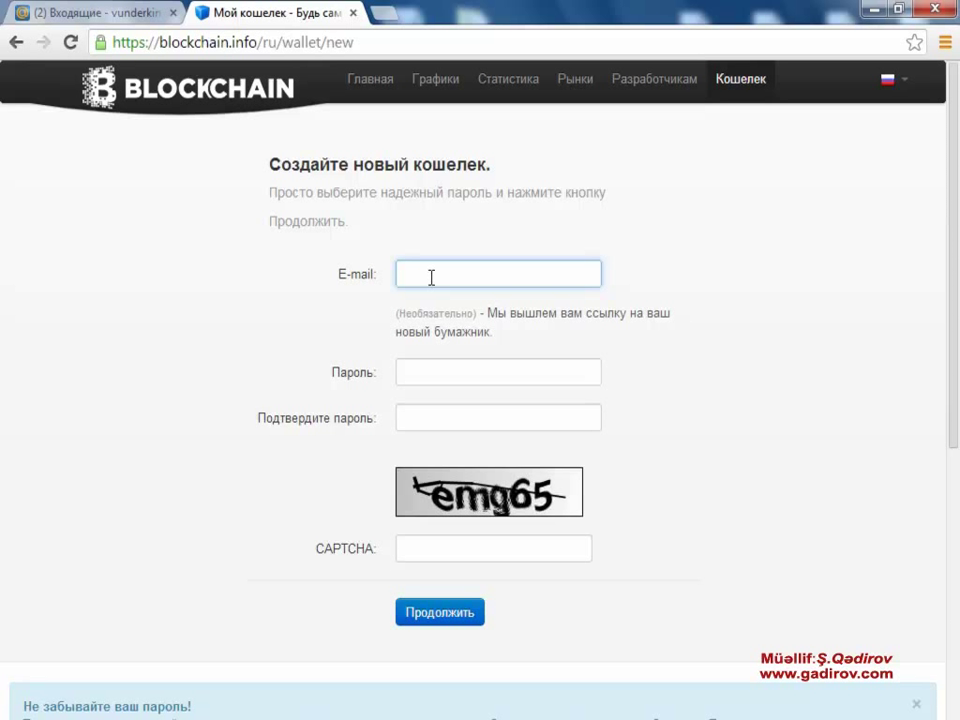
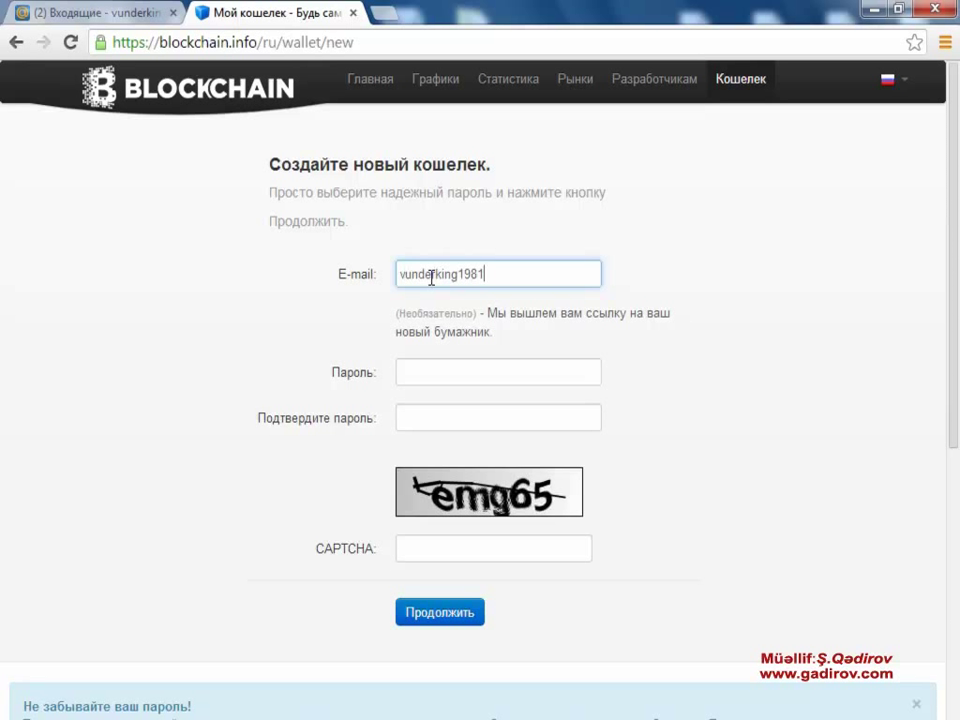
click(452, 368)
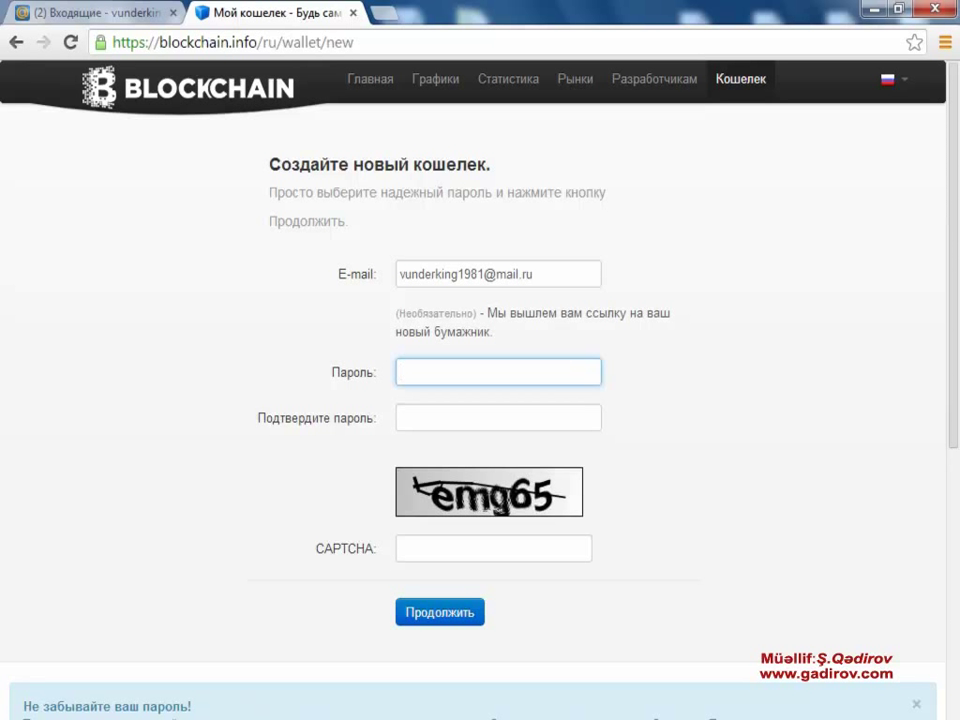
Record 'E-mail:' with the wallet address in bitcoin, add a 'Parol:' line below
key(alt+Tab)
text(E-mail)
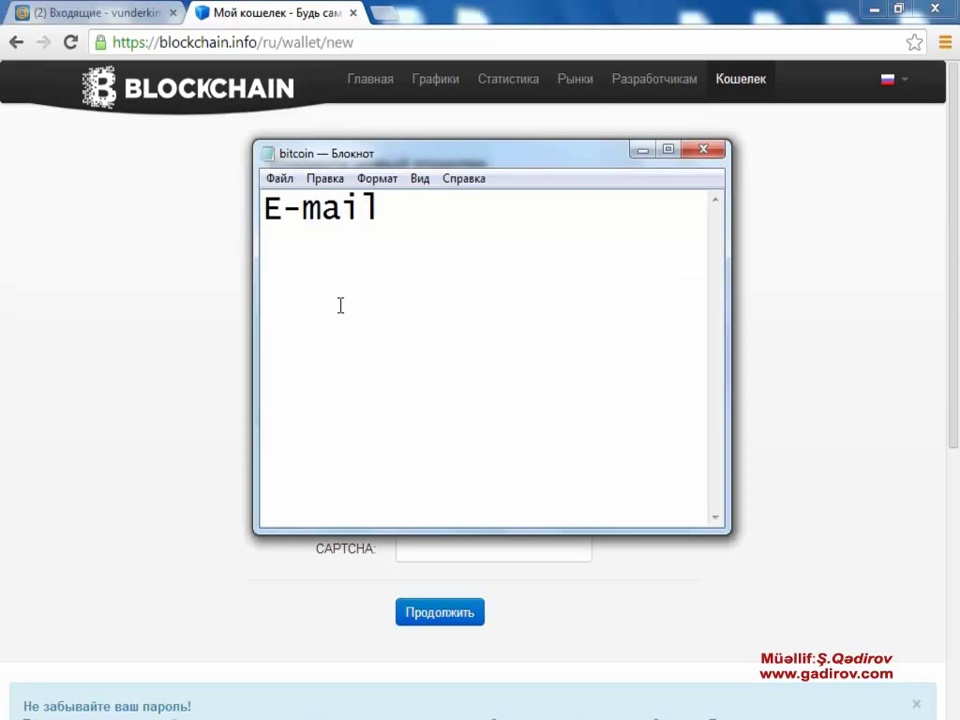
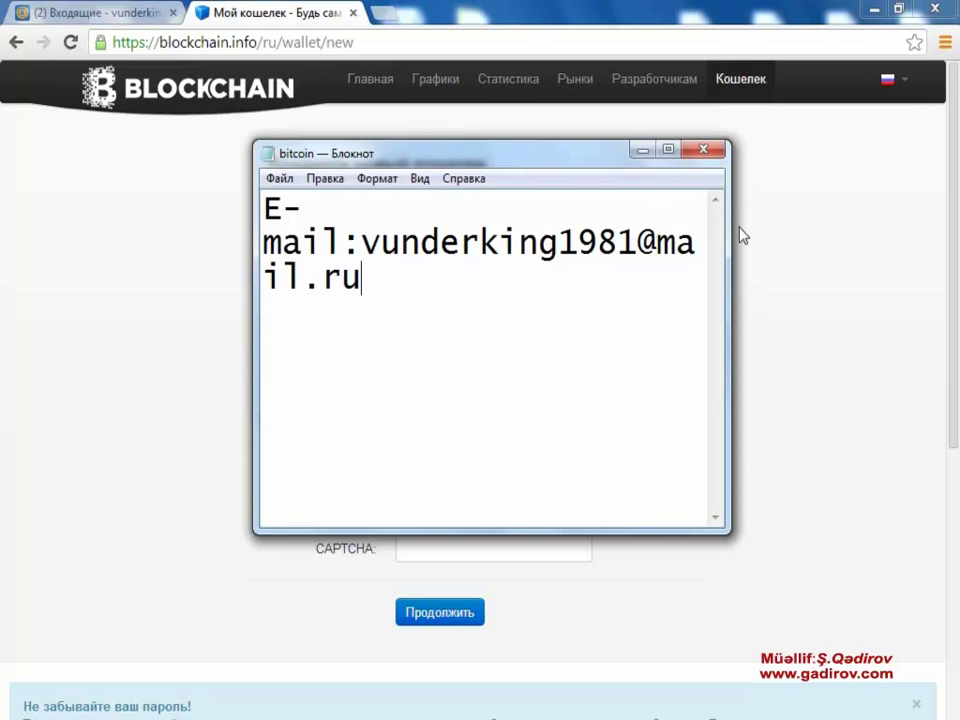
drag(733, 228, 909, 229)
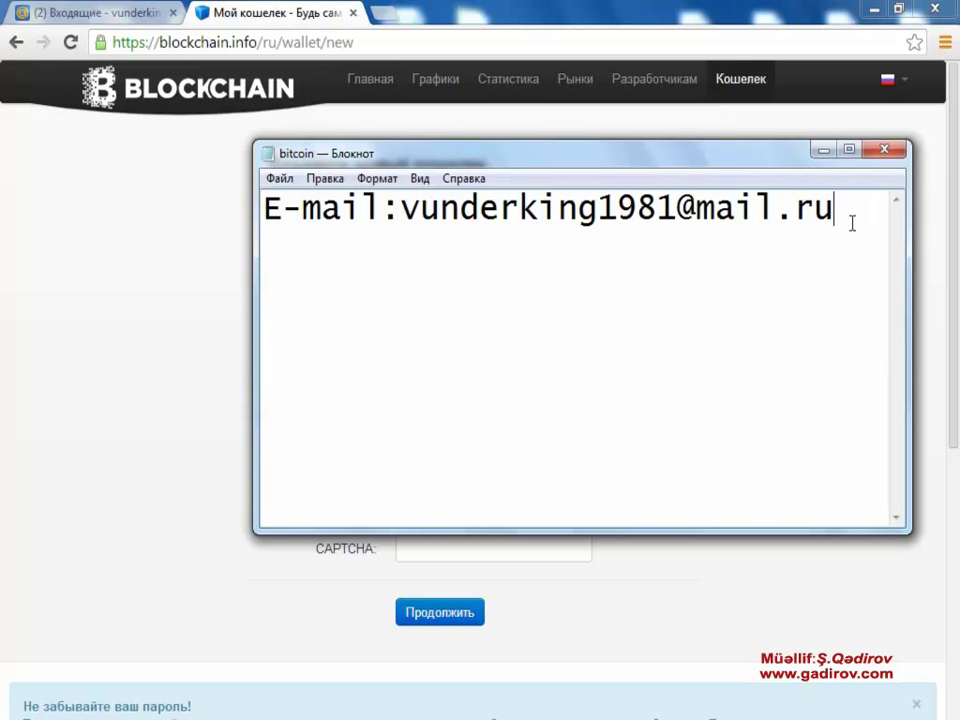
key(Return)
text(Parol)
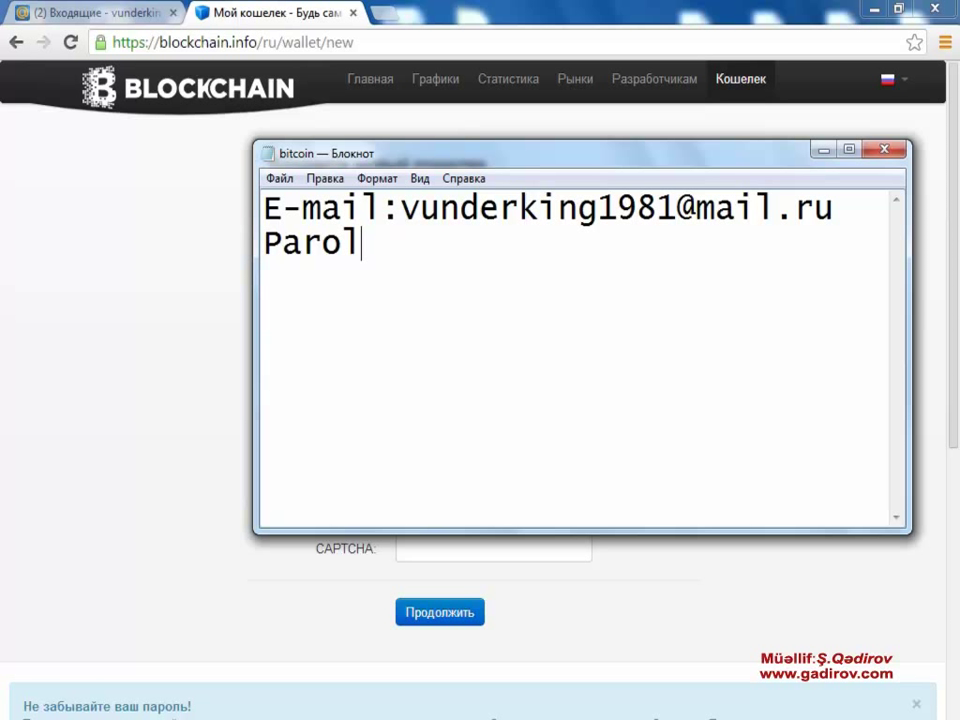
text(:)
click(825, 152)
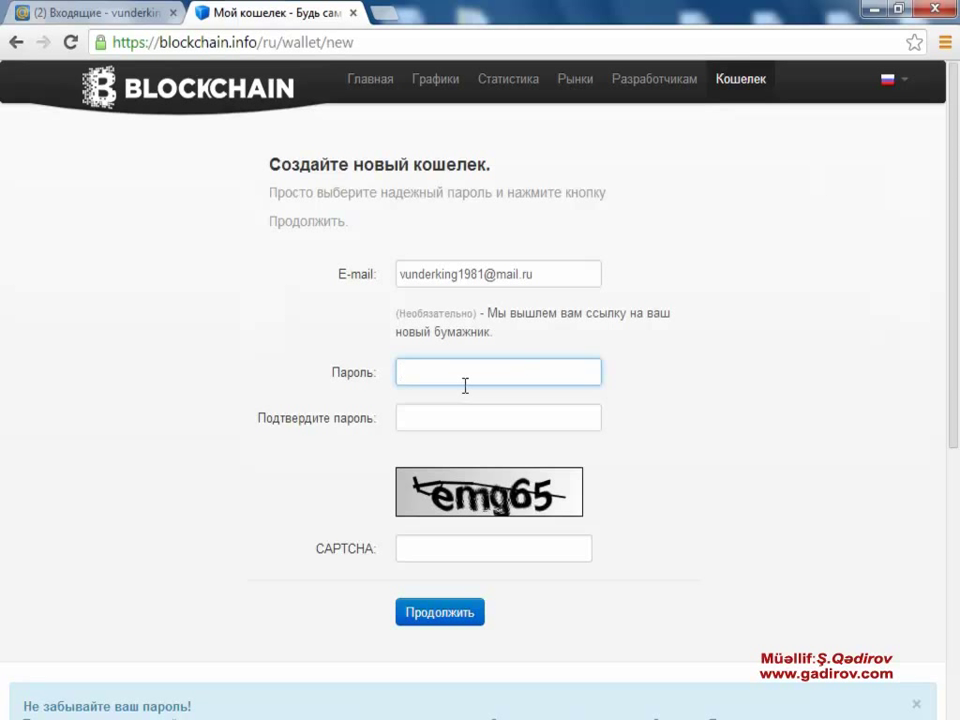
Fill the Пароль and Подтвердите пароль fields with the chosen wallet password
text(••••••••)
scroll(610, 400, down, 3)
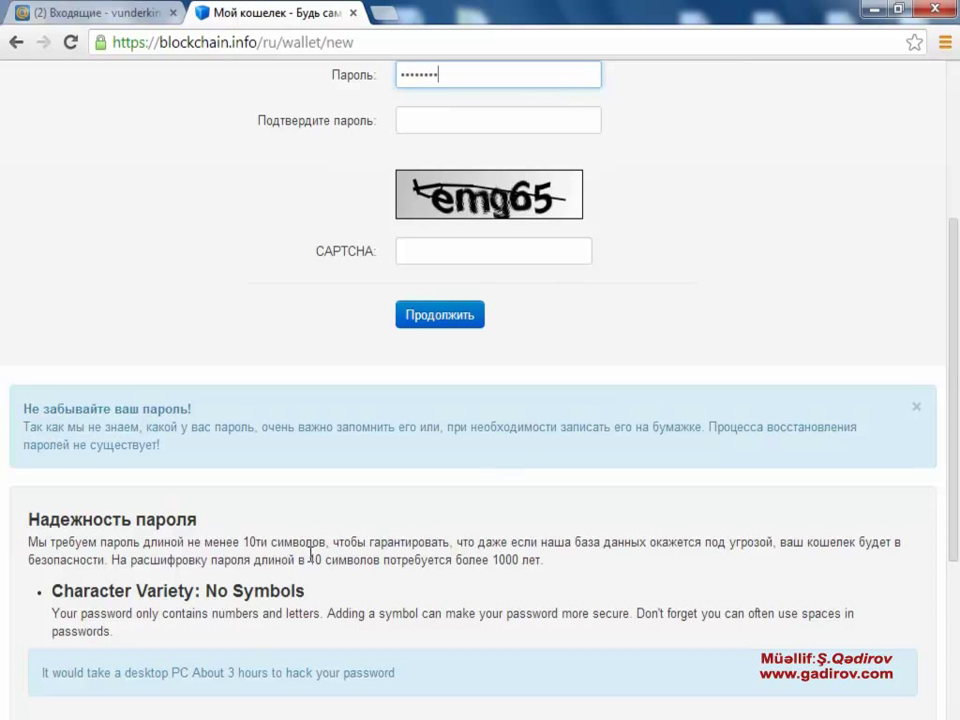
scroll(476, 400, up, 2)
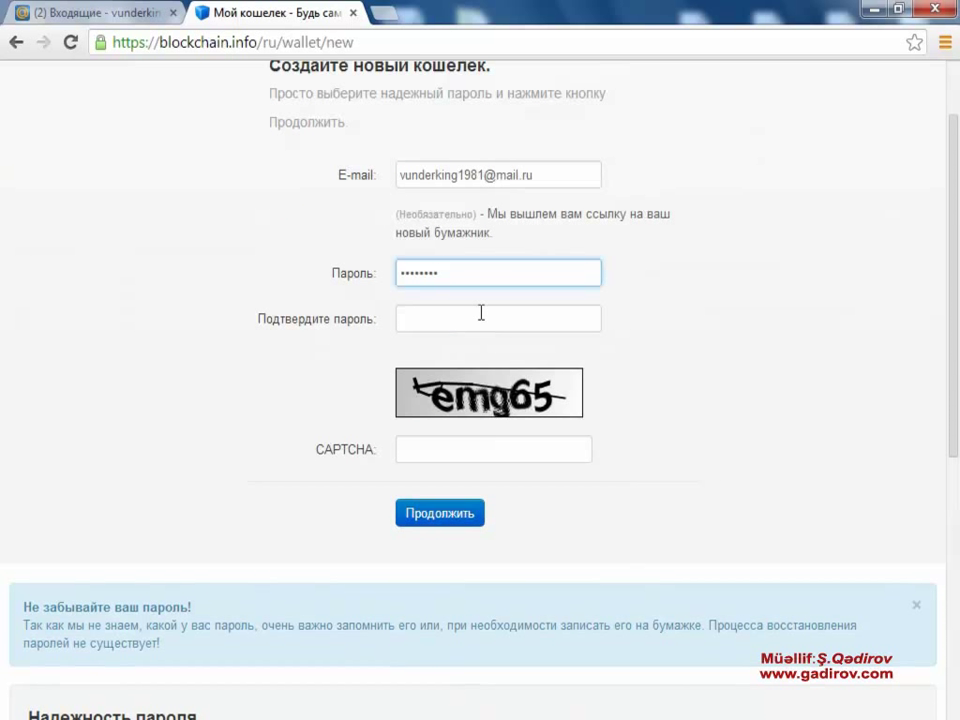
key(BackSpace)
key(BackSpace)
key(BackSpace)
key(BackSpace)
key(BackSpace)
key(BackSpace)
key(BackSpace)
key(BackSpace)
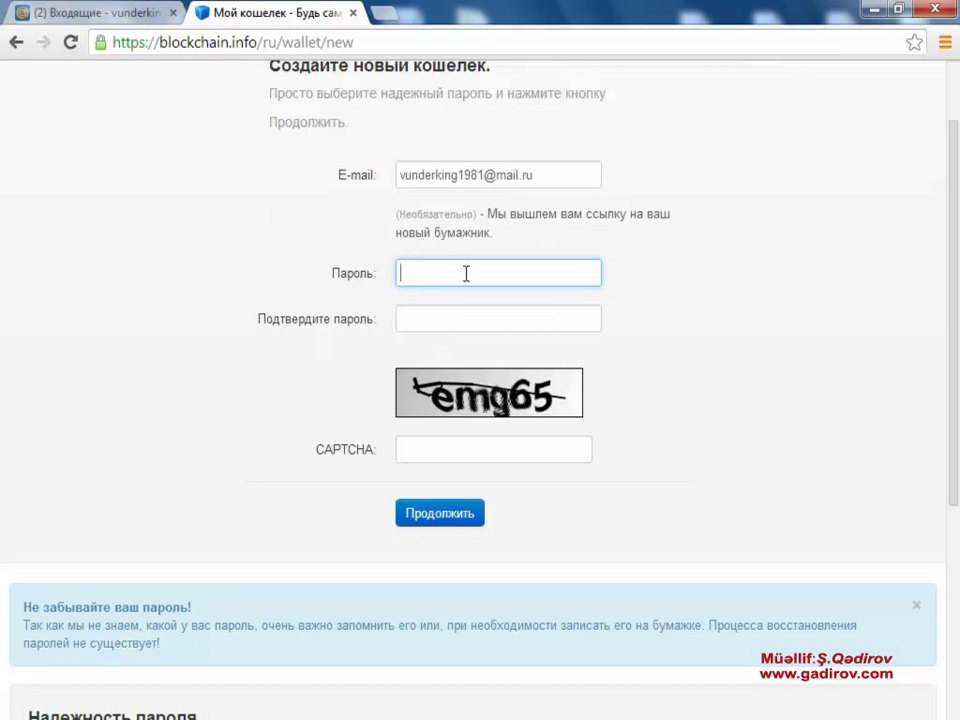
text(•••••)
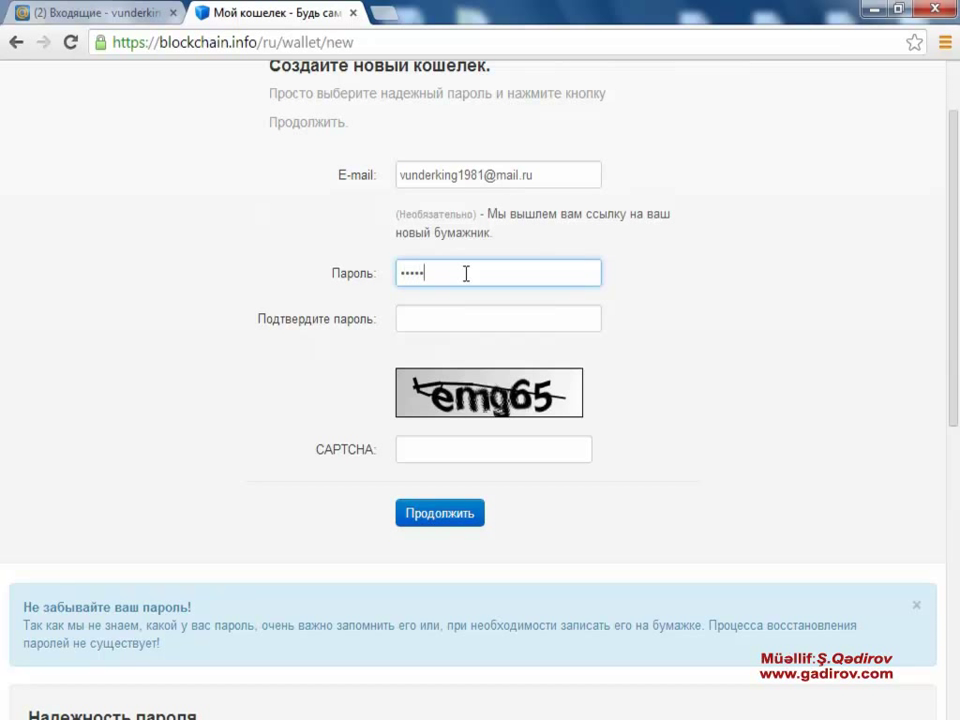
text(••••••)
click(458, 320)
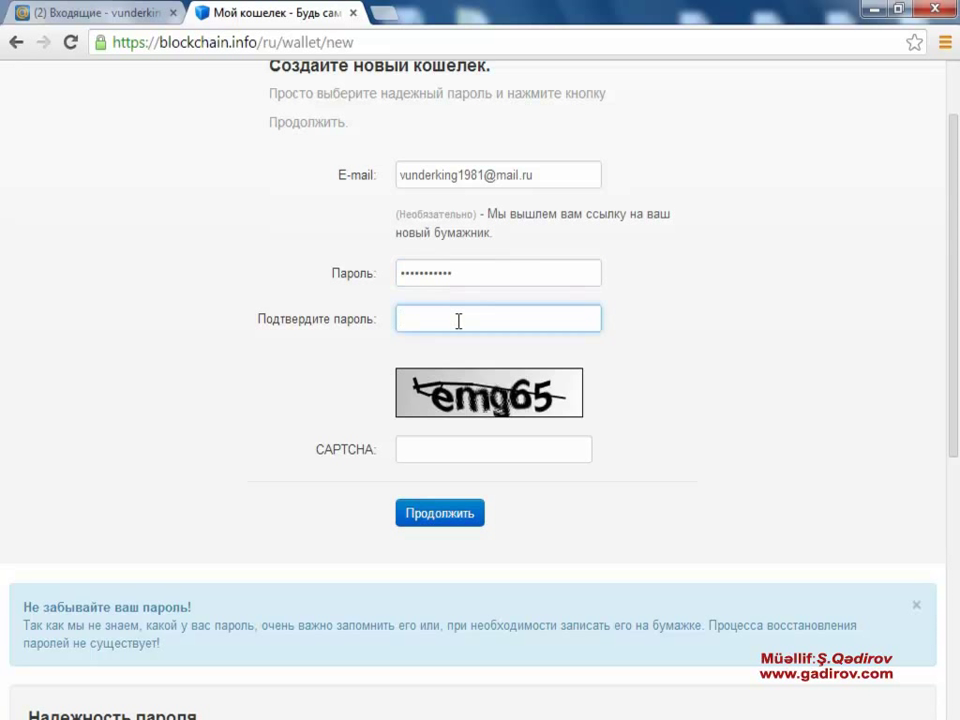
text(•••••••••••)
key(alt+Tab)
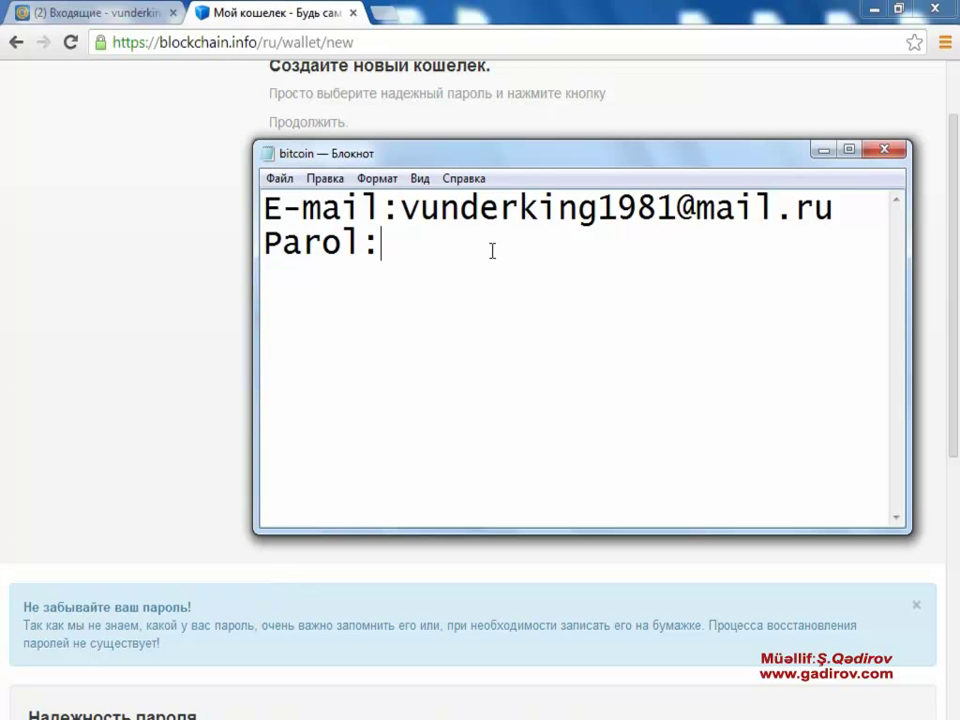
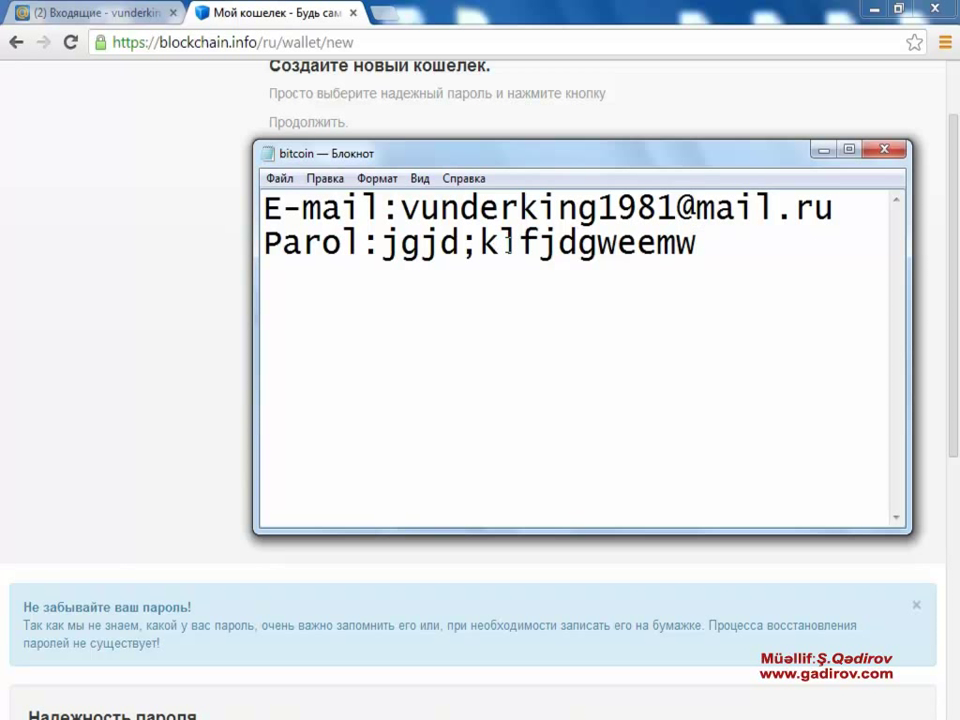
Write the wallet password after 'Parol:' in bitcoin and return to the form's CAPTCHA
click(823, 149)
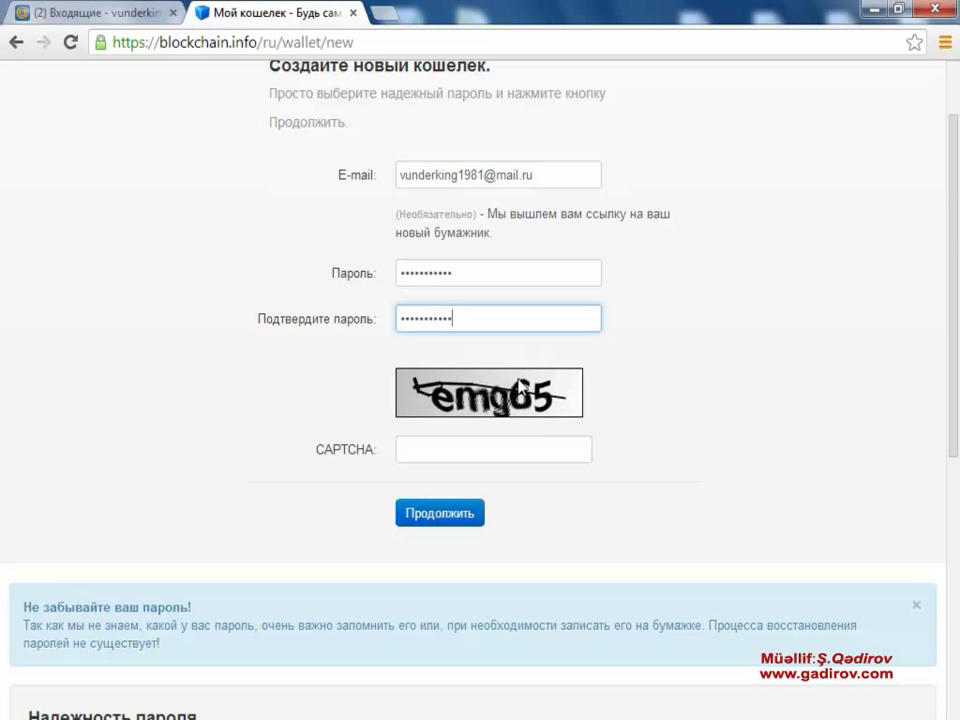
click(420, 446)
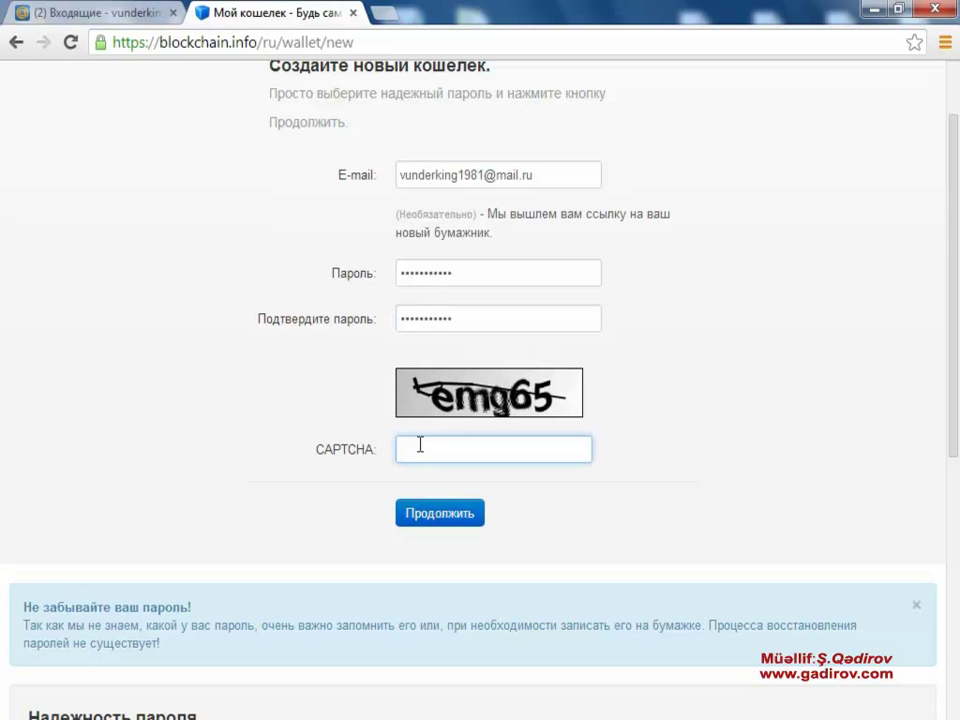
Submit the form with captcha 'emg65', then retry with '67927' after the error
text(emg65)
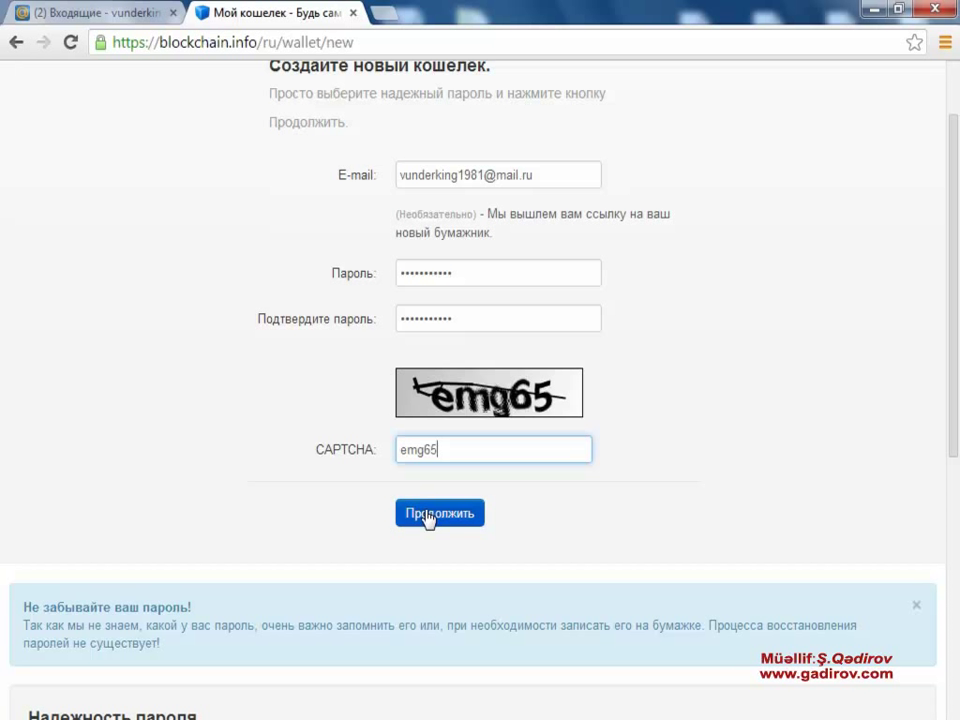
click(428, 515)
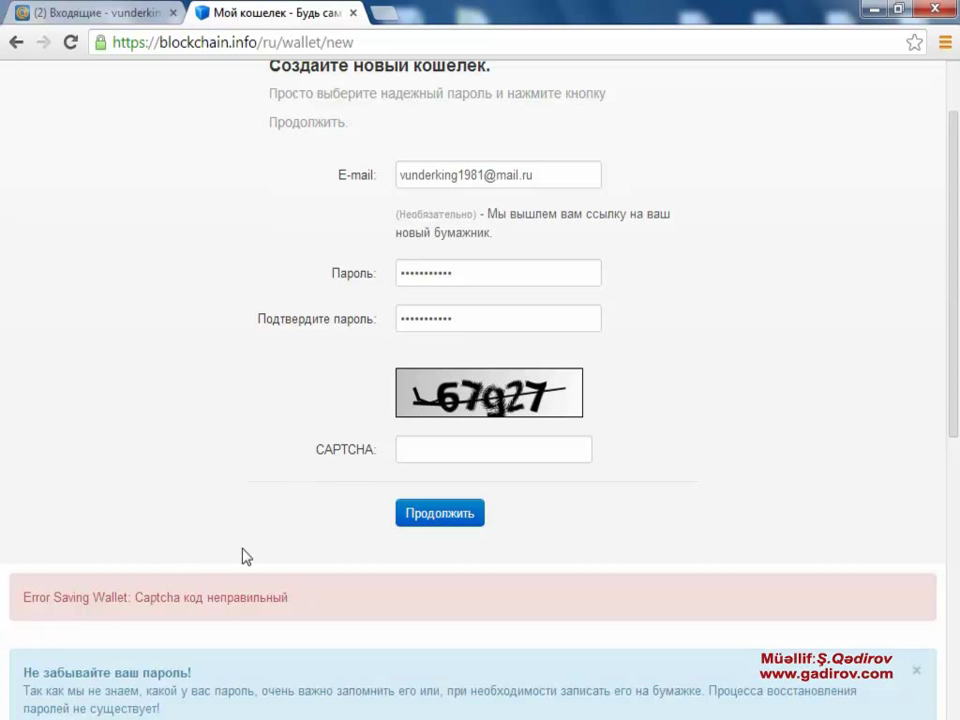
drag(135, 597, 210, 589)
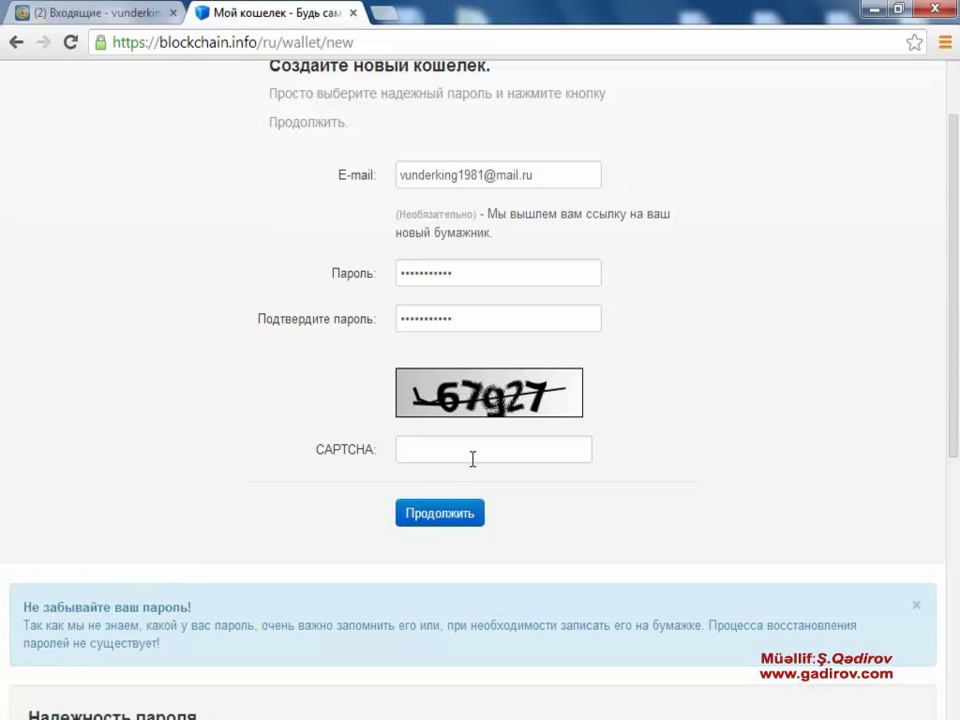
click(433, 454)
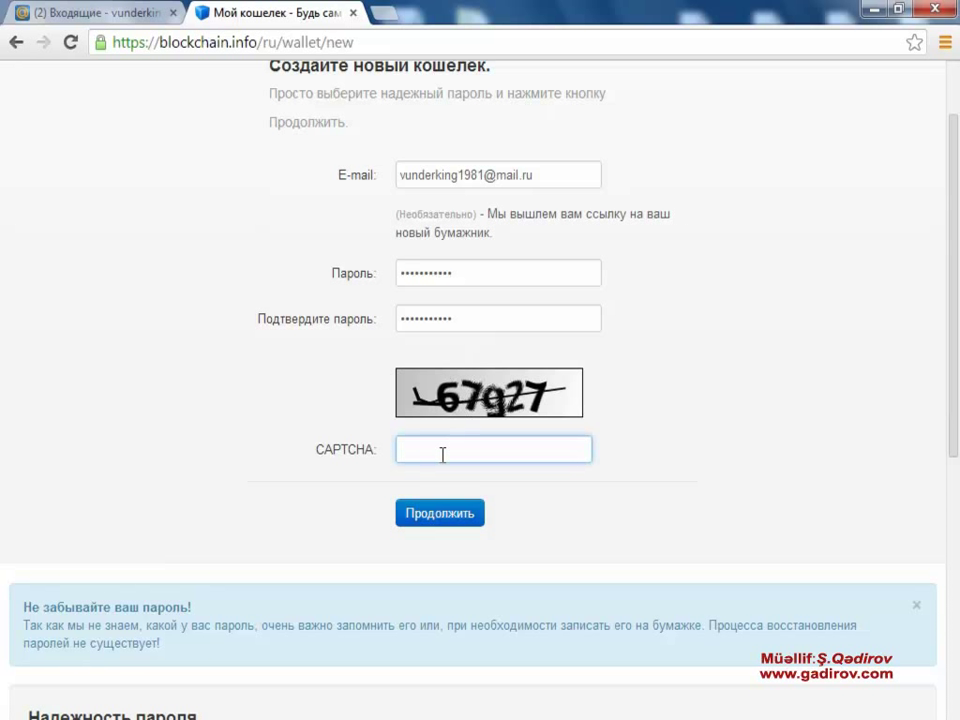
text(67)
text(927)
click(451, 515)
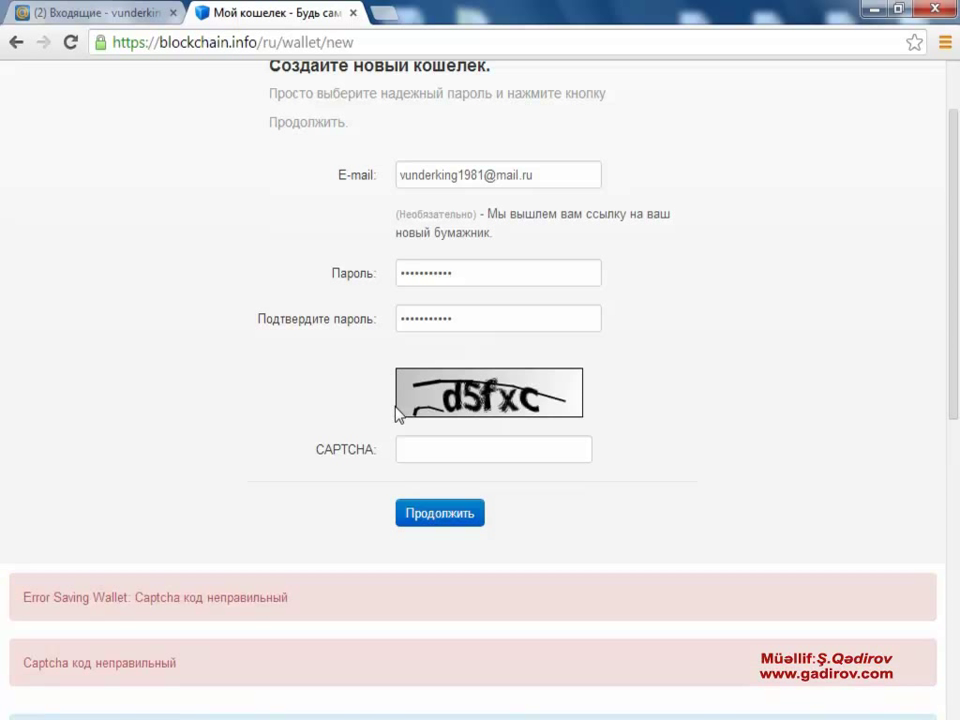
Enter the newest captcha 'd5fxc' and submit to create the wallet
click(439, 440)
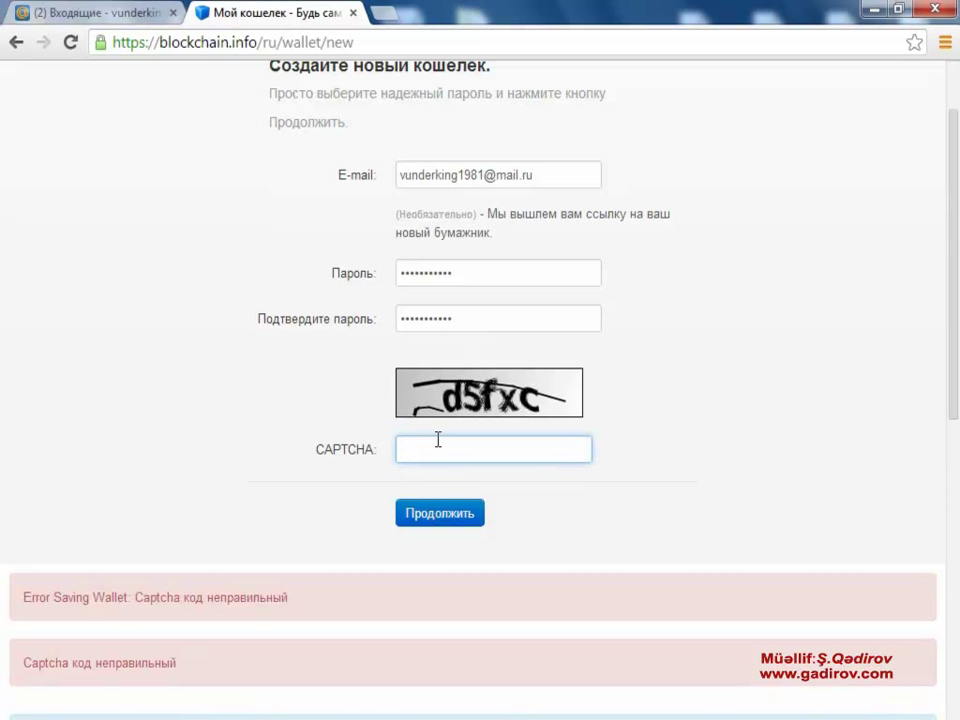
text(d5f)
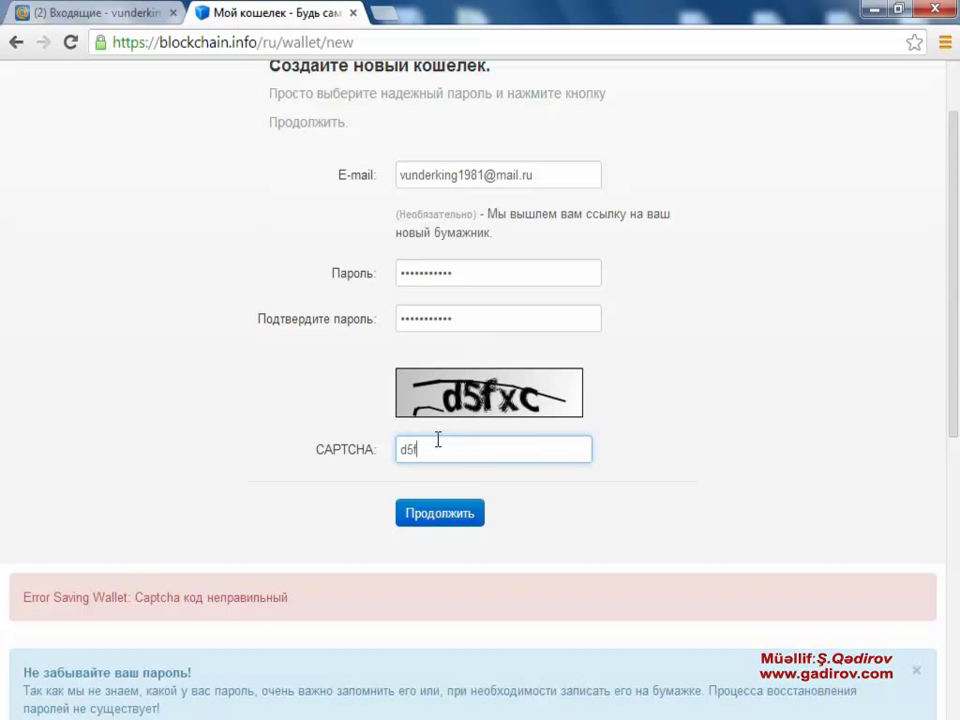
text(xc)
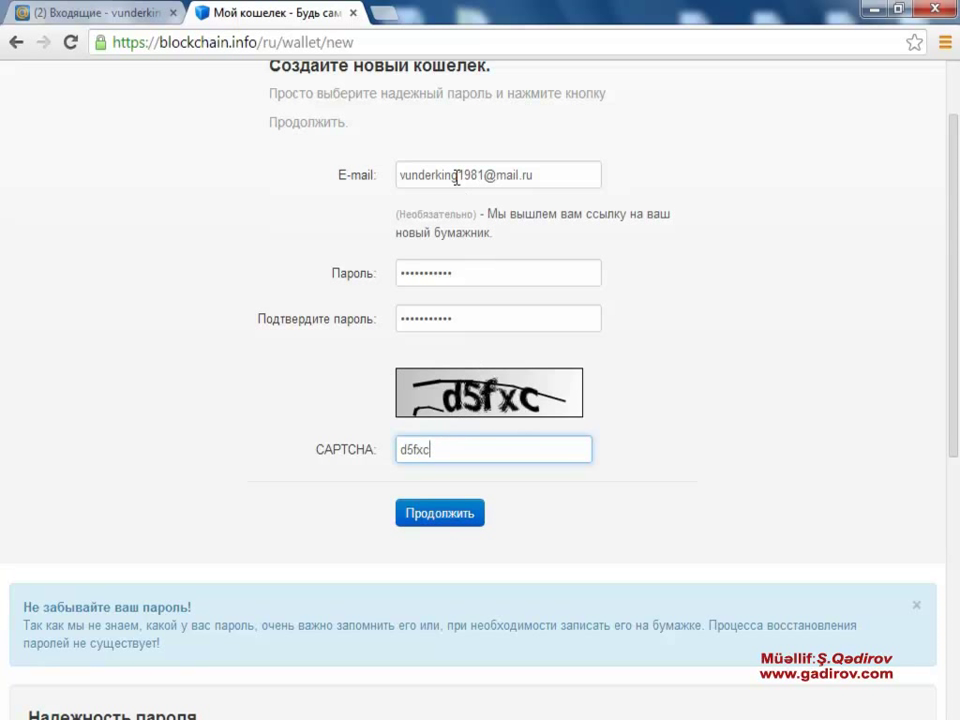
click(437, 515)
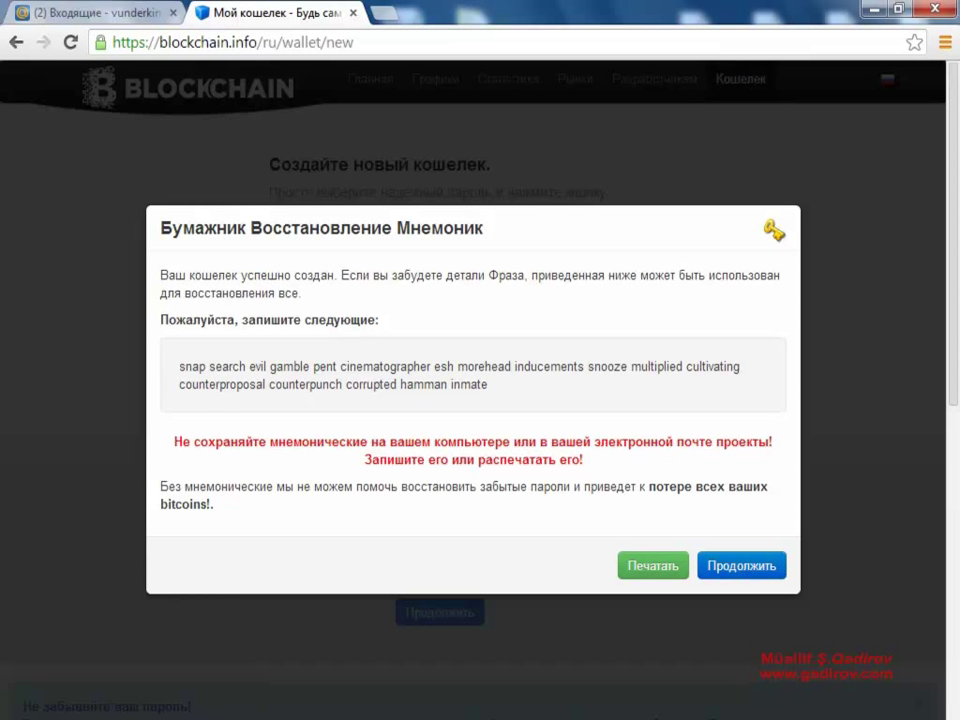
Add the heading 'Parolun bərpası' on a new line in the bitcoin file
key(alt+Tab)
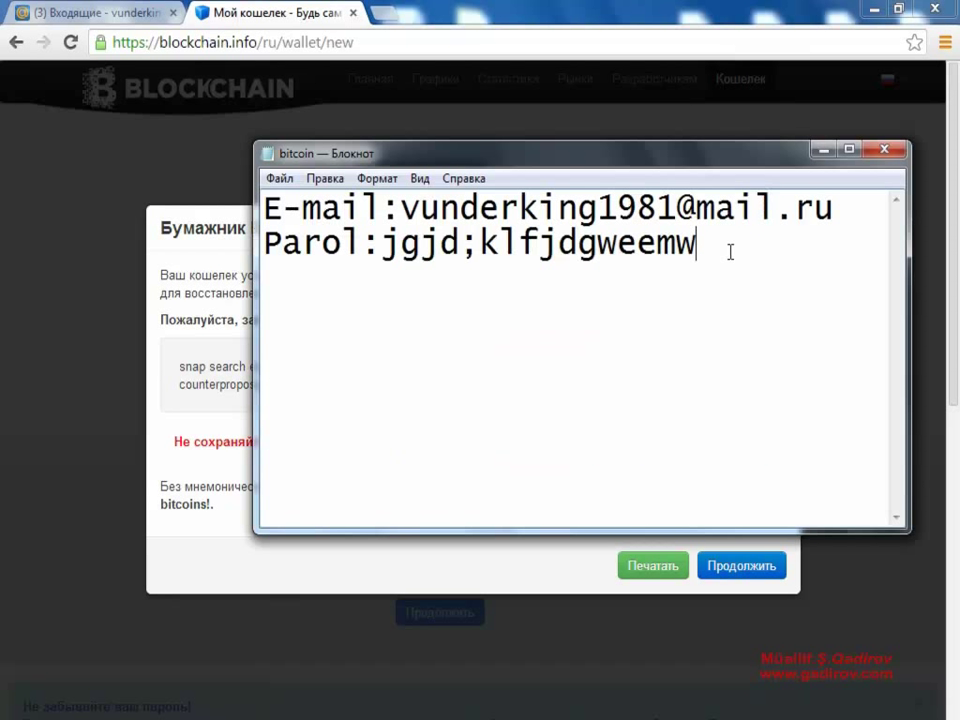
key(Return)
key(Return)
text(Pa)
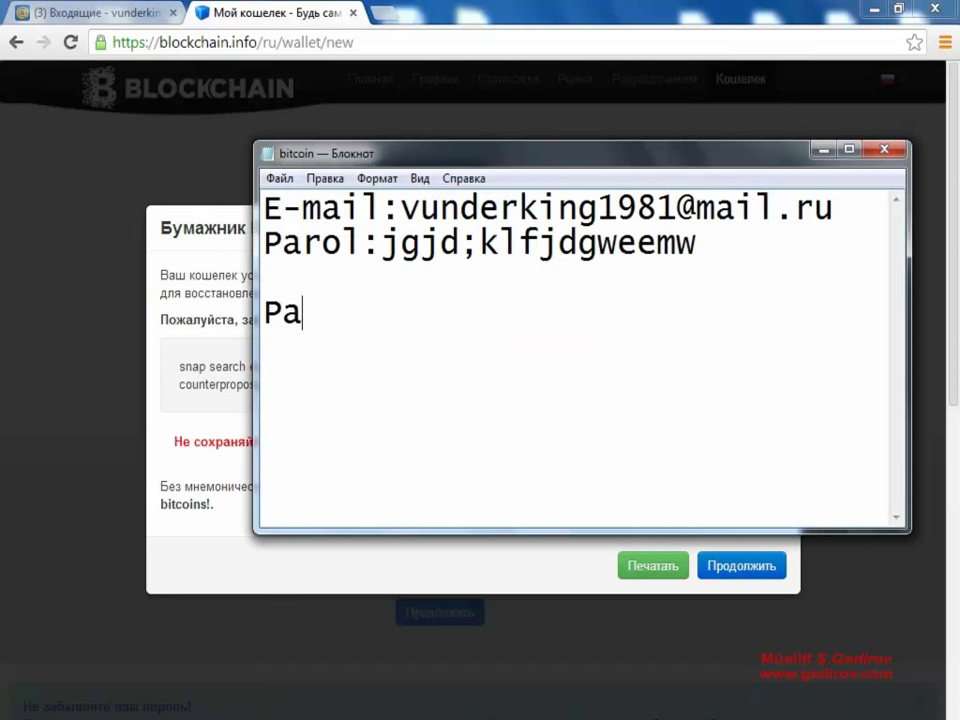
text(rolun)
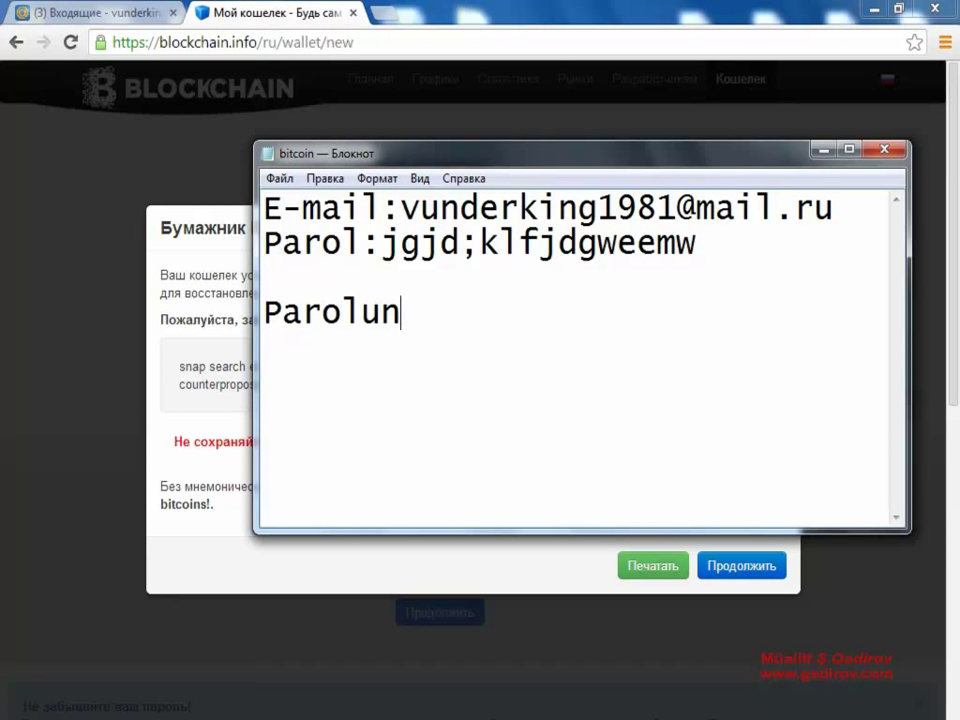
key(alt)
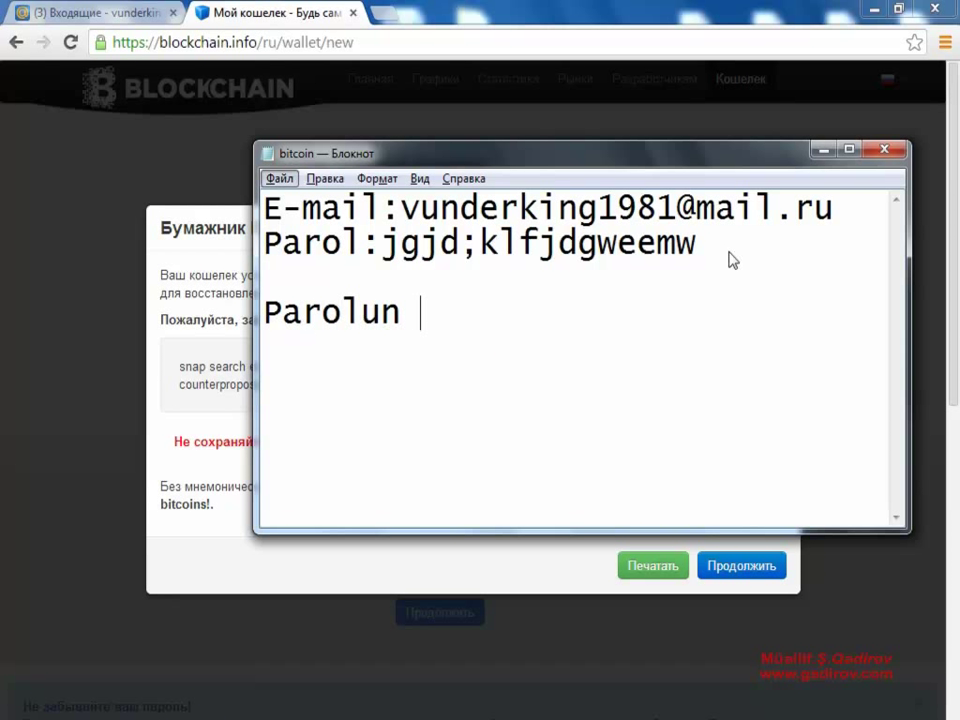
text(ə)
text(b)
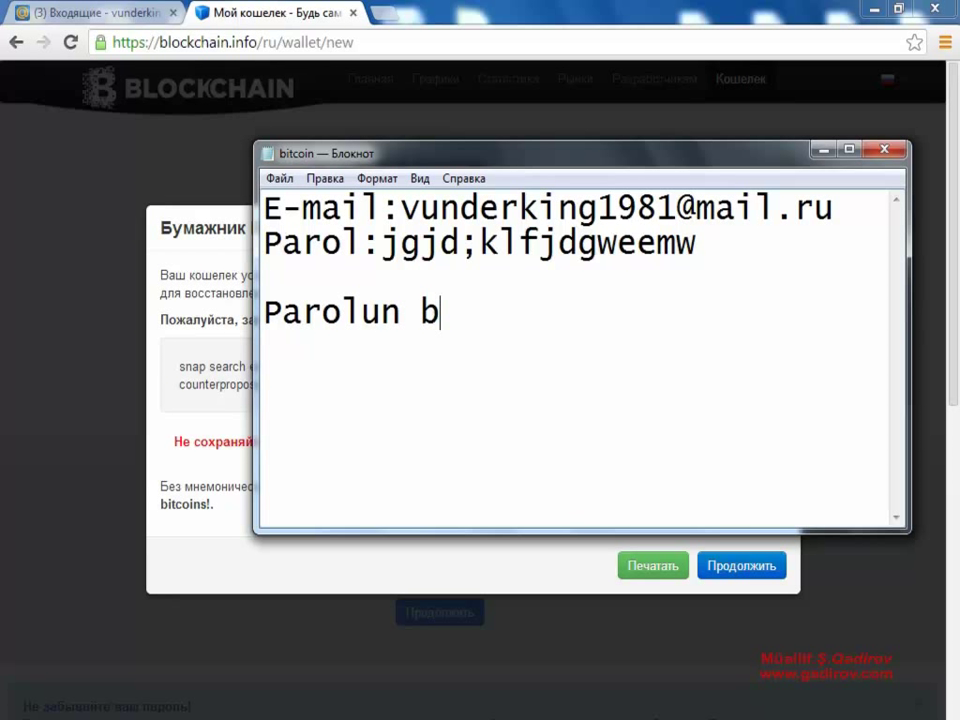
text(ərpası)
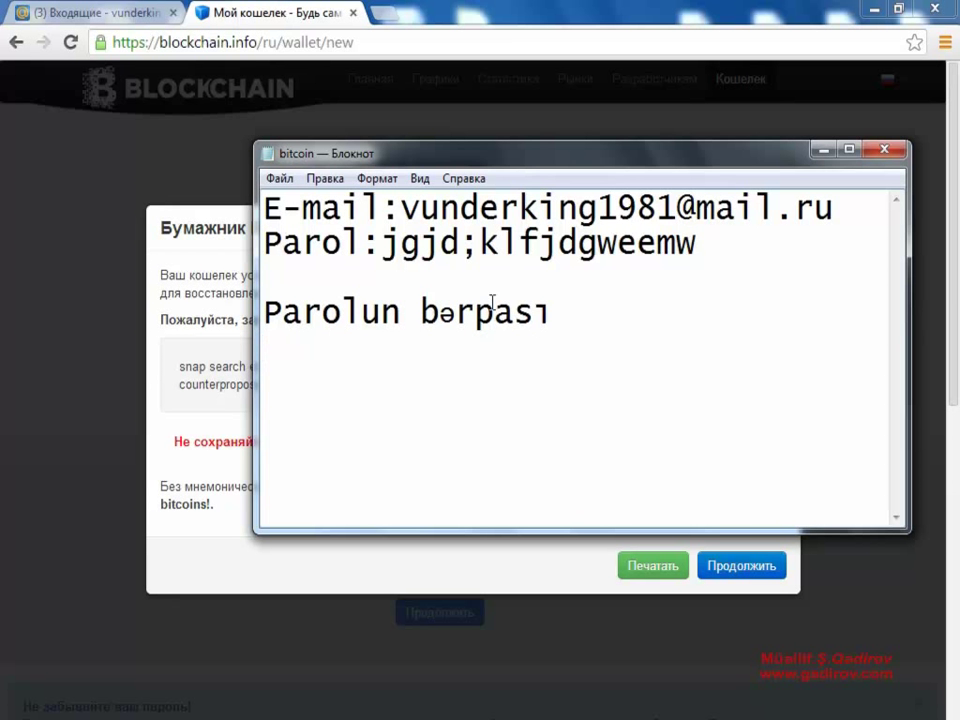
click(197, 364)
Copy the mnemonic recovery phrase from the Blockchain.info dialog
drag(179, 366, 192, 366)
drag(258, 375, 504, 390)
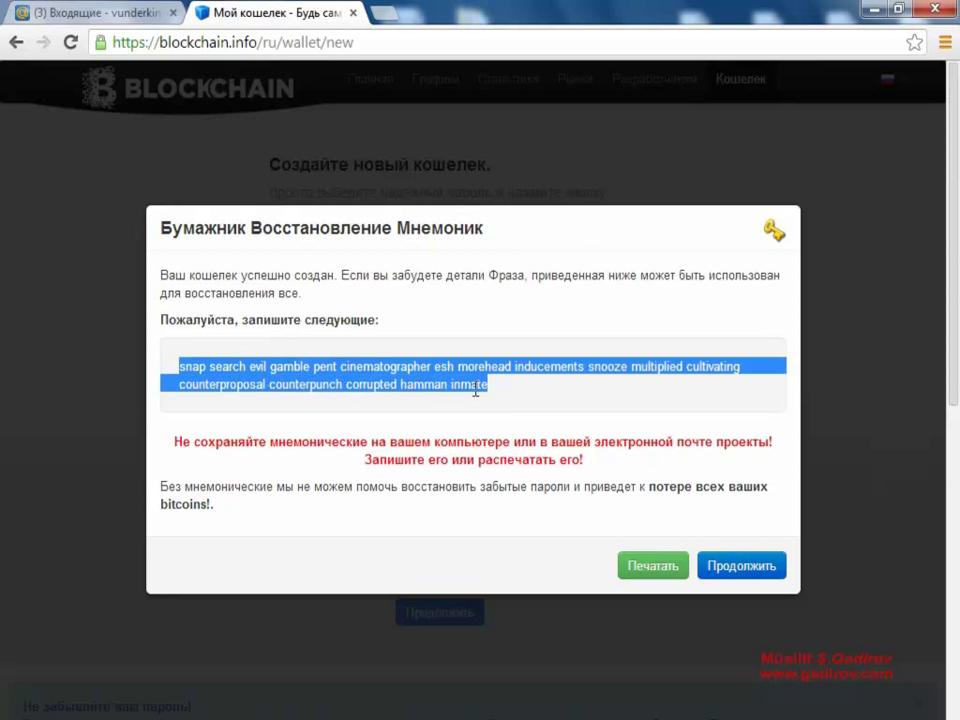
right_click(358, 377)
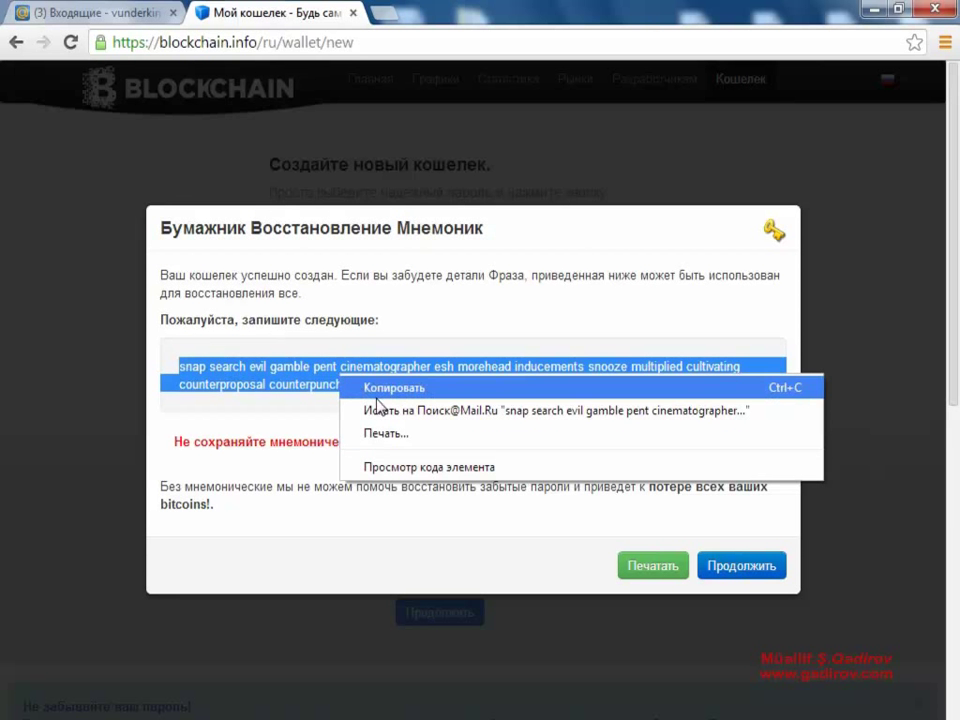
click(380, 389)
Paste the recovery phrase under the heading in bitcoin, then hide Notepad
key(alt+Tab)
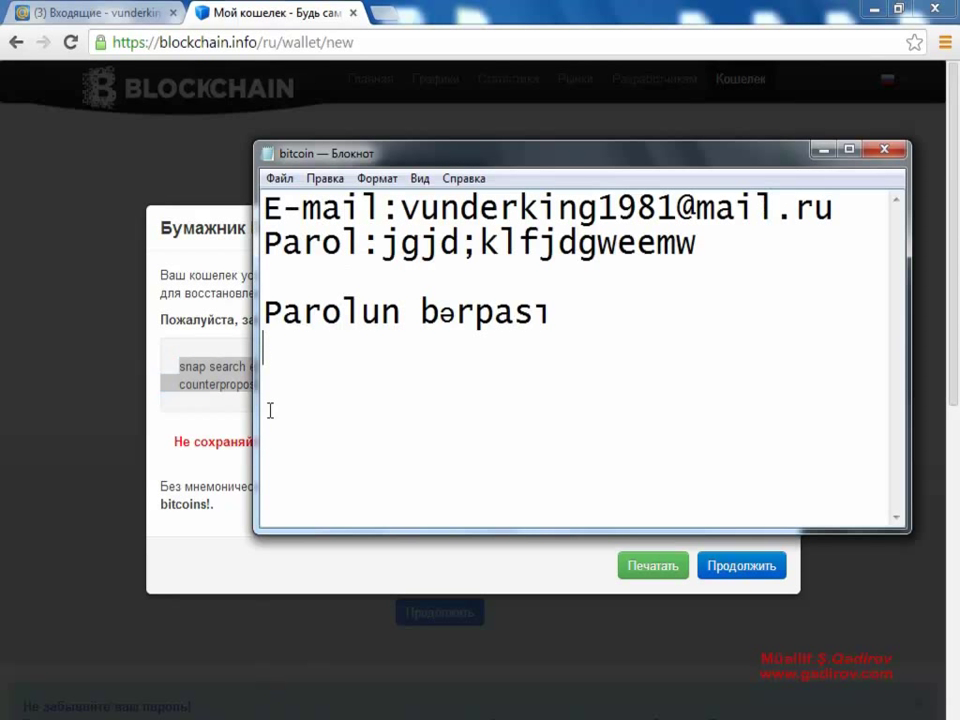
right_click(292, 385)
click(328, 471)
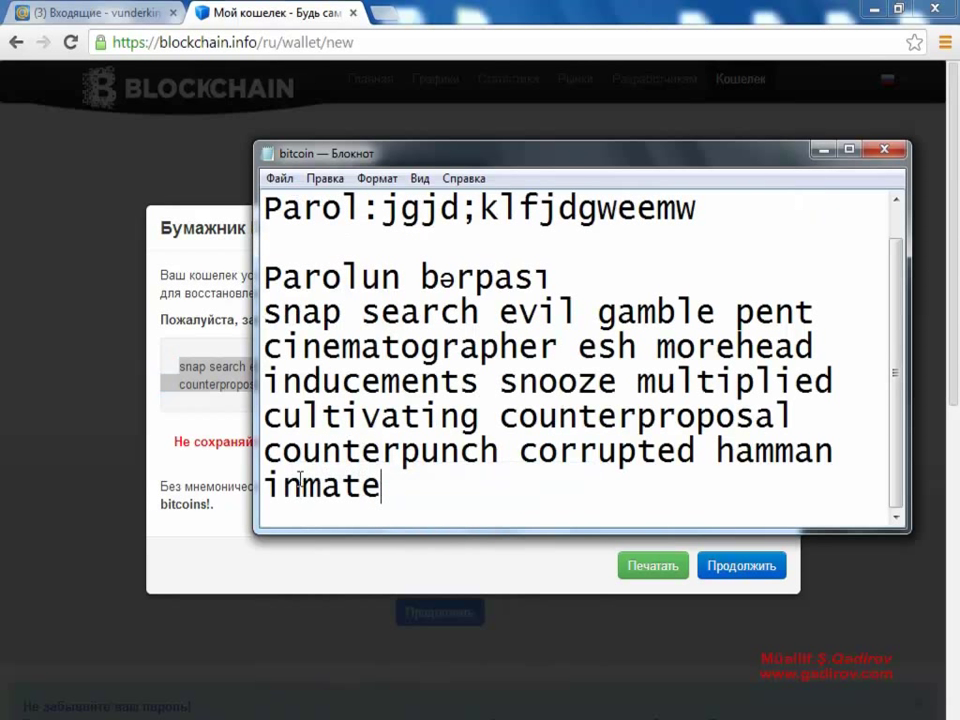
click(849, 149)
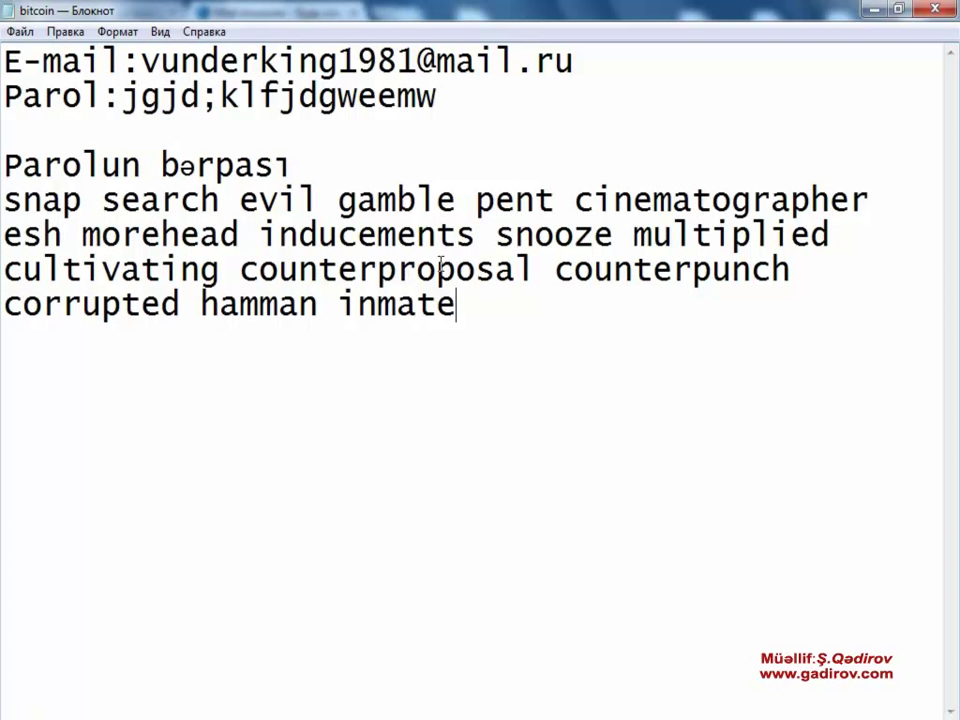
click(873, 11)
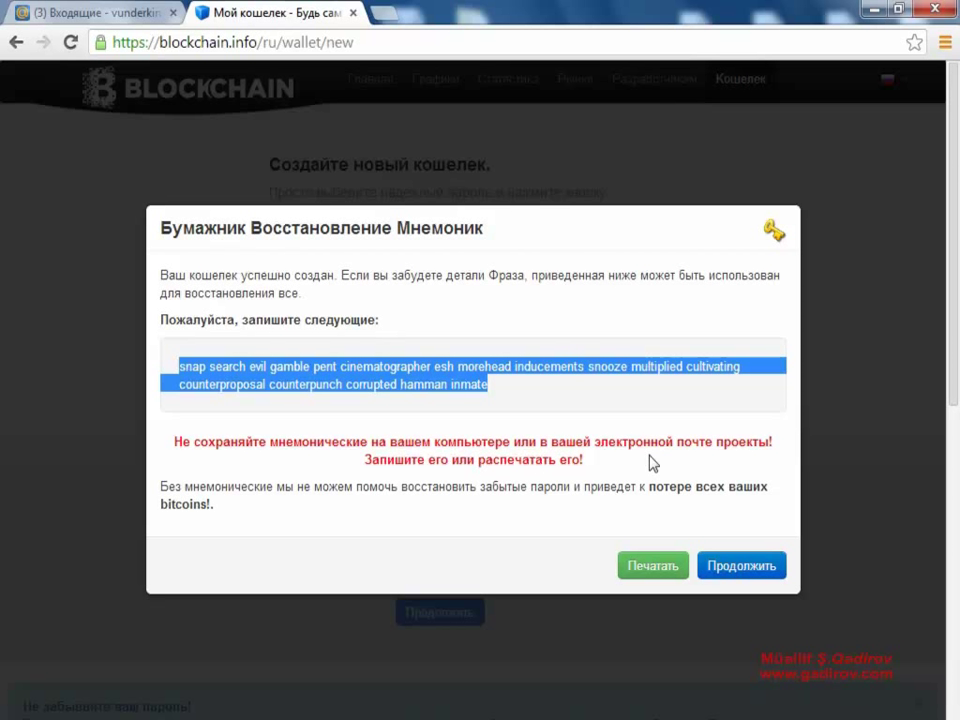
Continue past the mnemonic dialog to the new wallet's login page
click(740, 566)
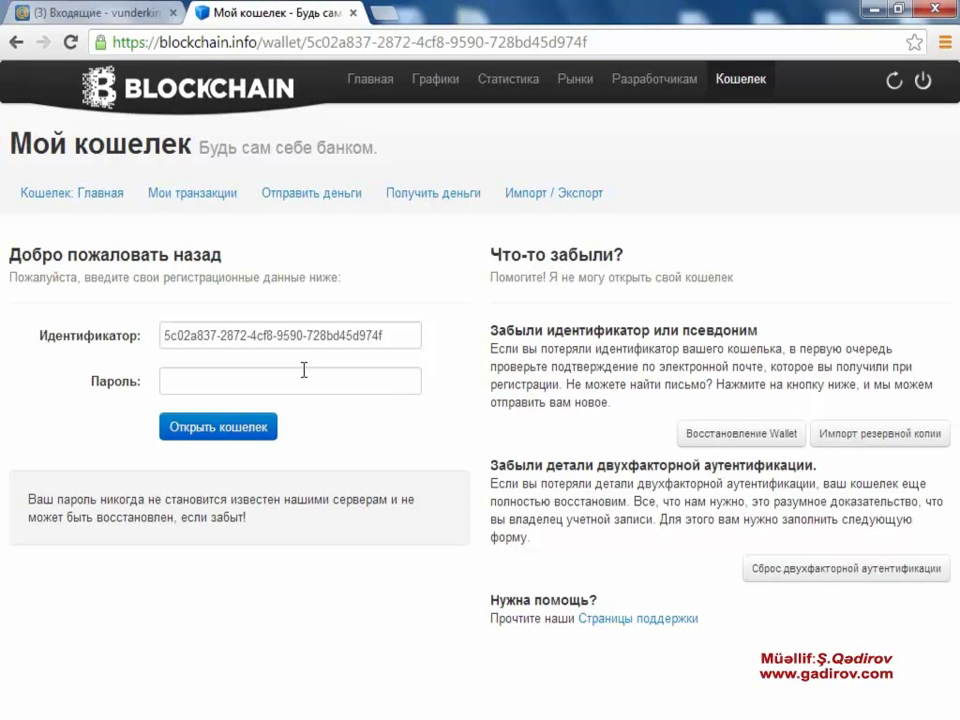
Open the 'Добро пожаловать в мой кошелек' email in the Mail.ru inbox and follow its verification link
click(97, 18)
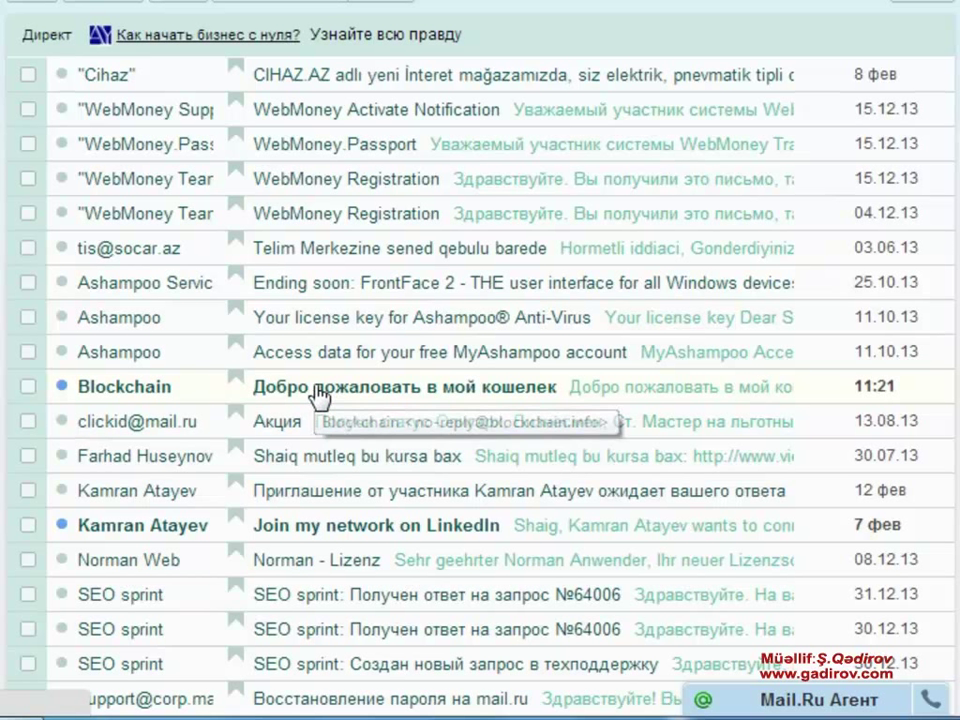
click(262, 388)
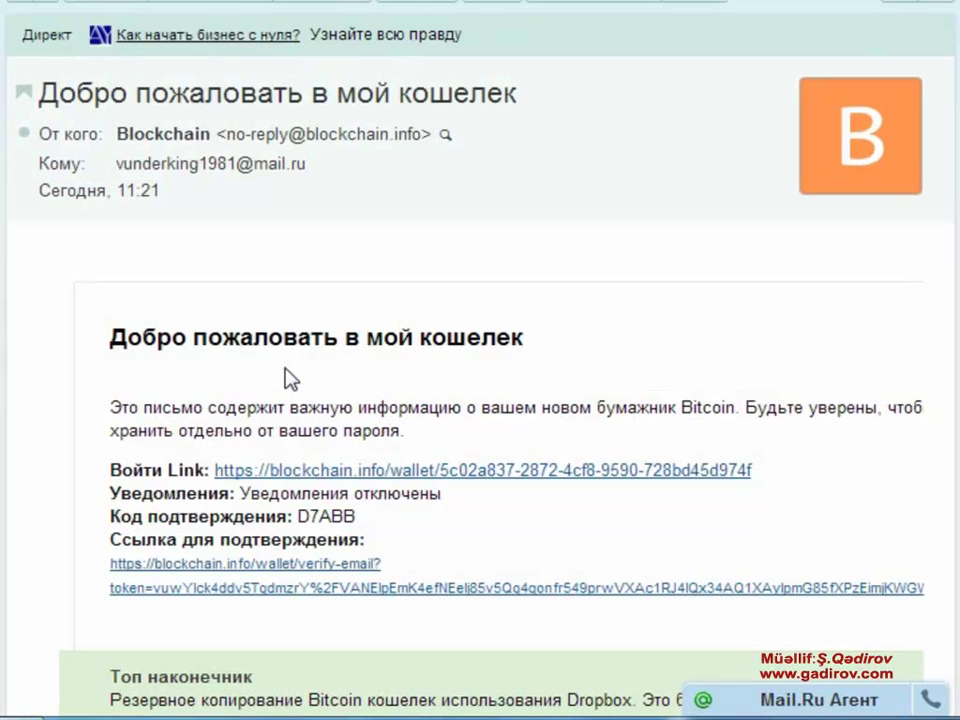
scroll(300, 383, down, 3)
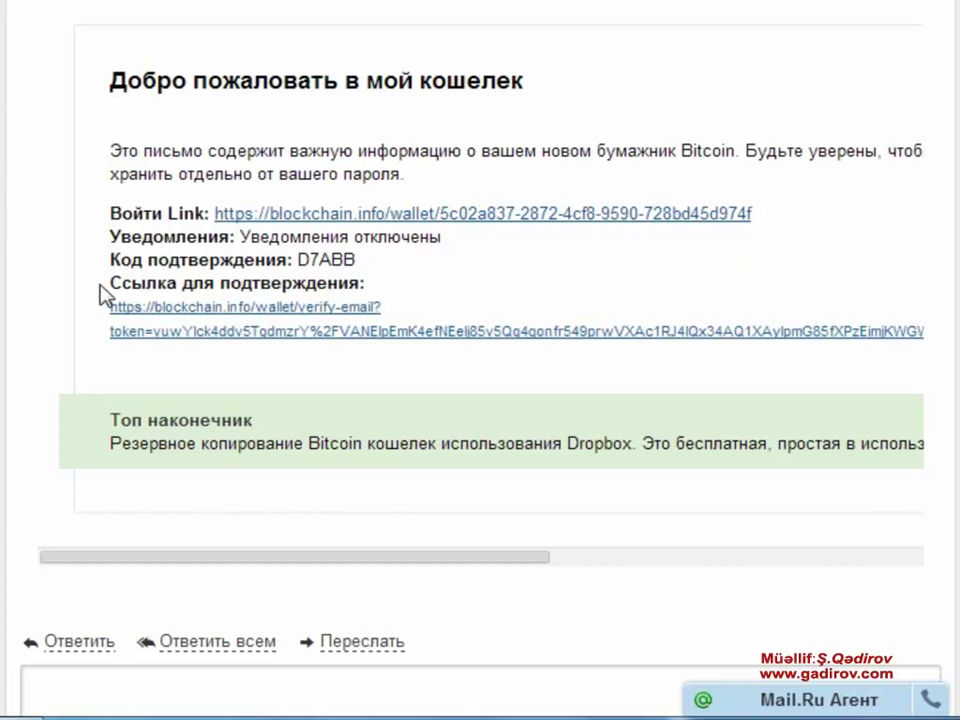
drag(110, 290, 377, 294)
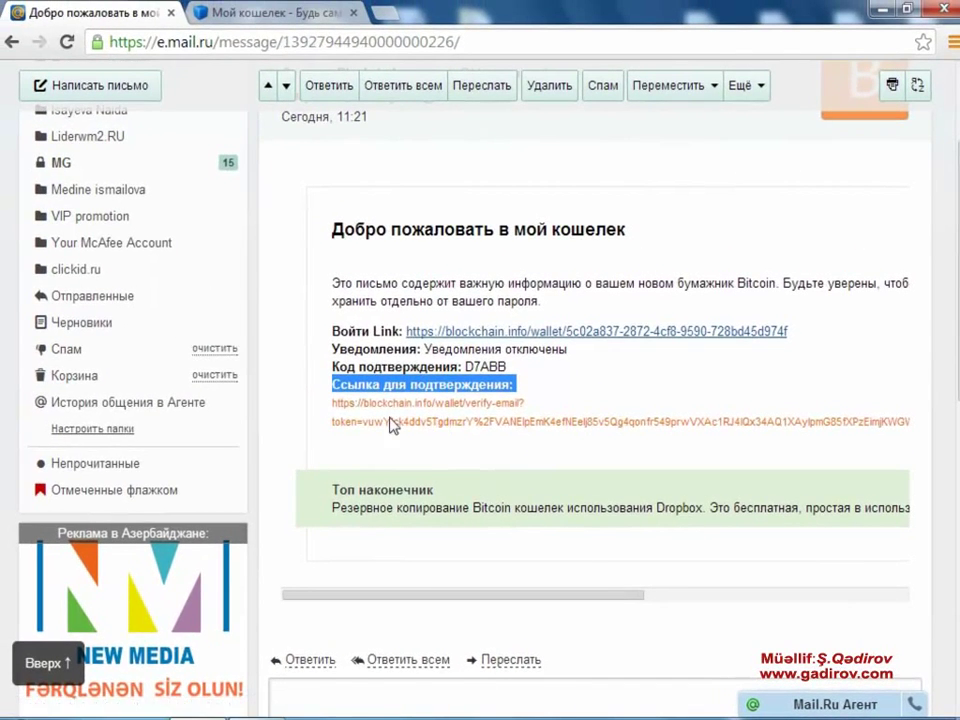
click(392, 425)
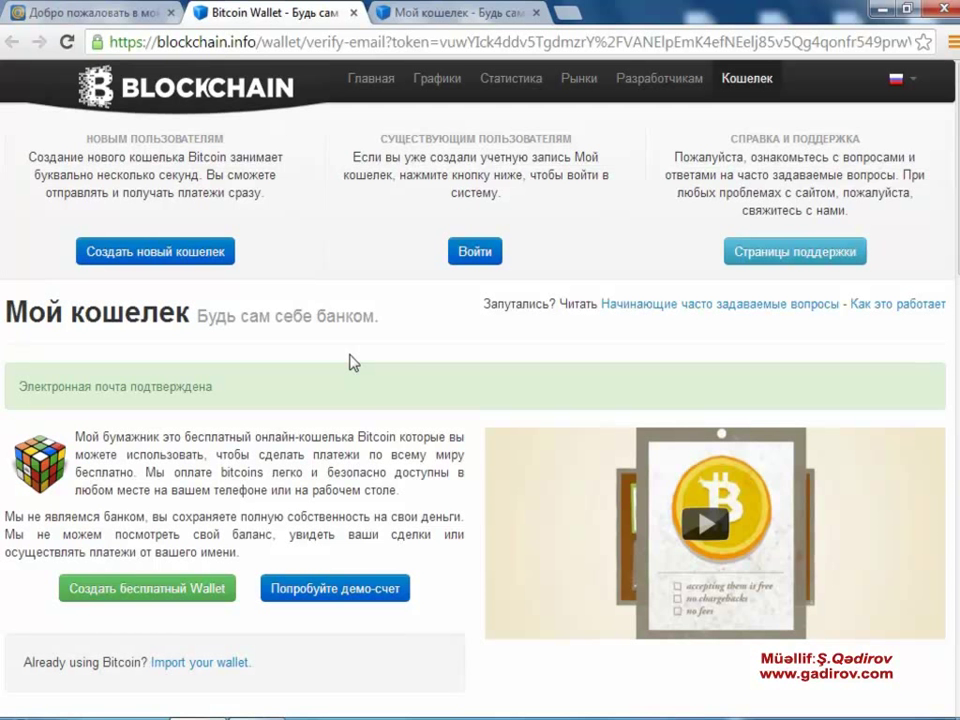
Once the e-mail shows as confirmed, return to the 'Мой кошелек' wallet login tab
click(452, 12)
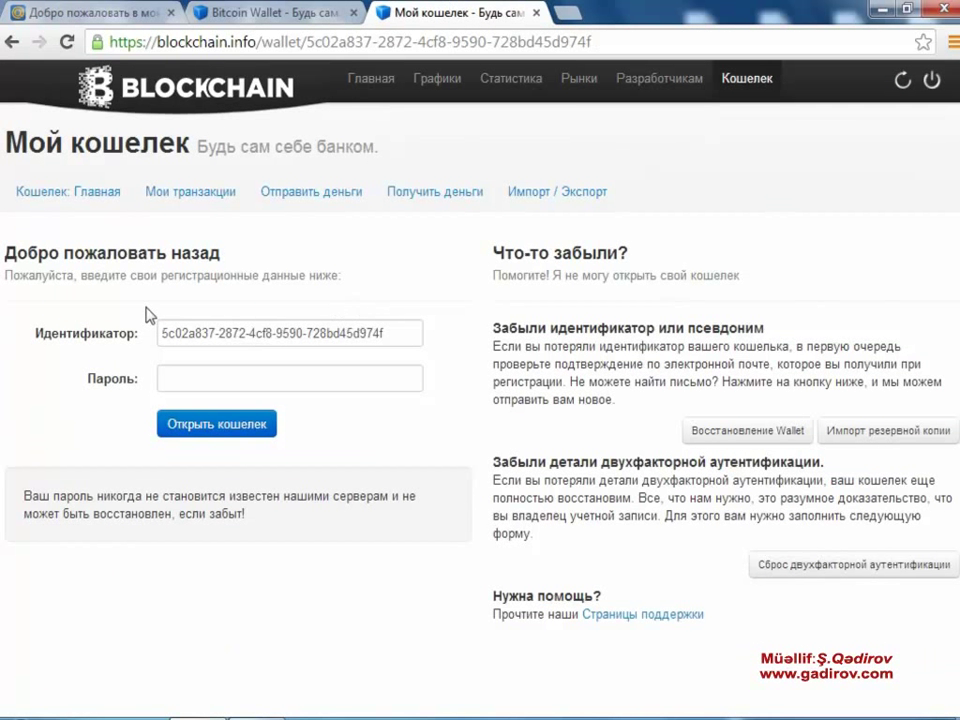